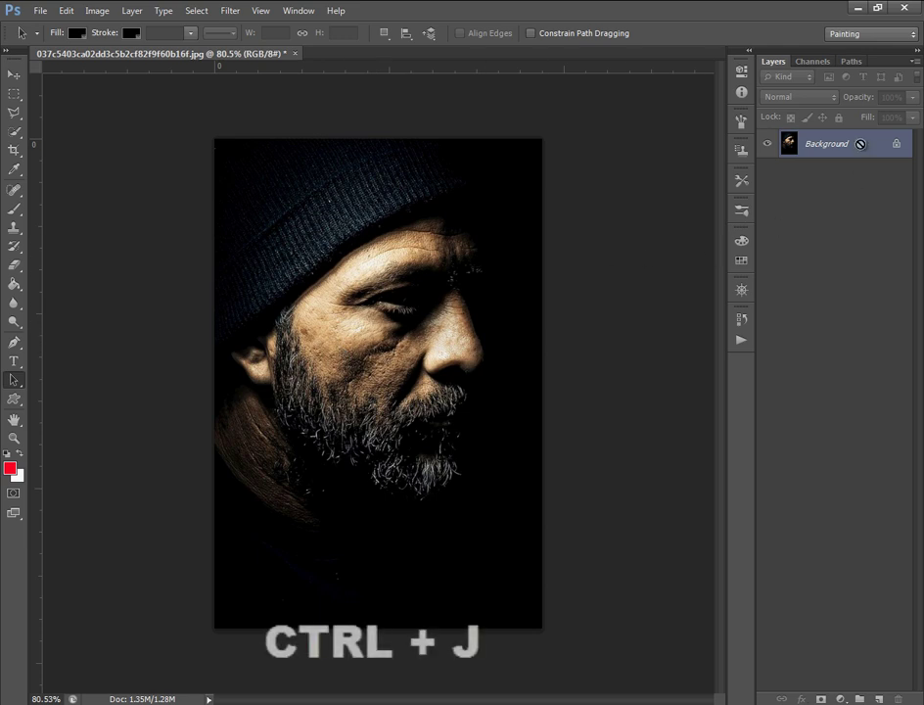
- Duplicate the Background portrait photo as a new Layer 1
key("ctrl+j")
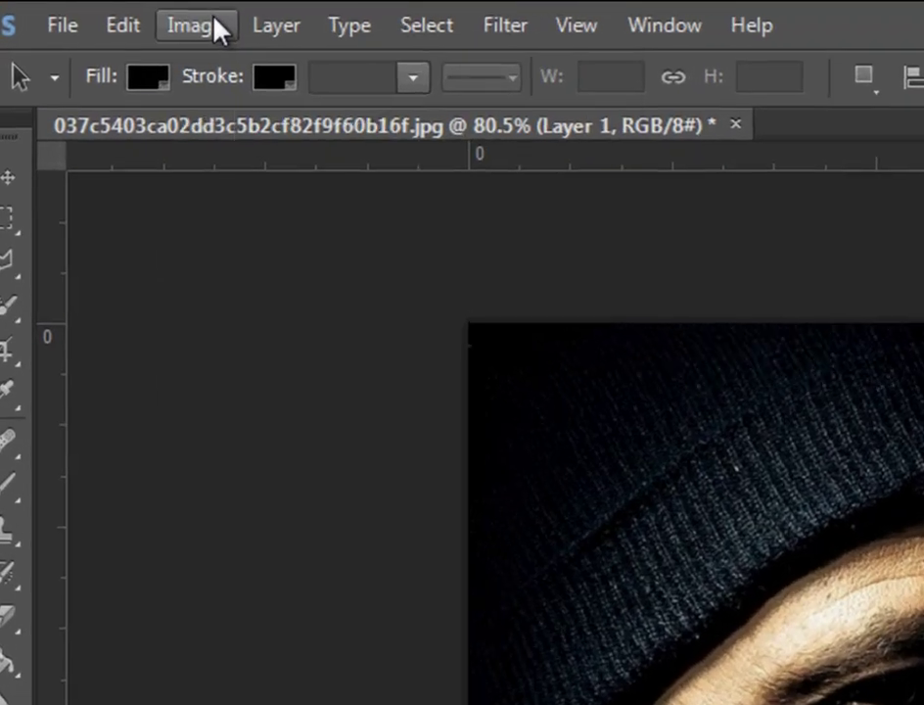
left_click(214, 19)
mouse_move(185, 79)
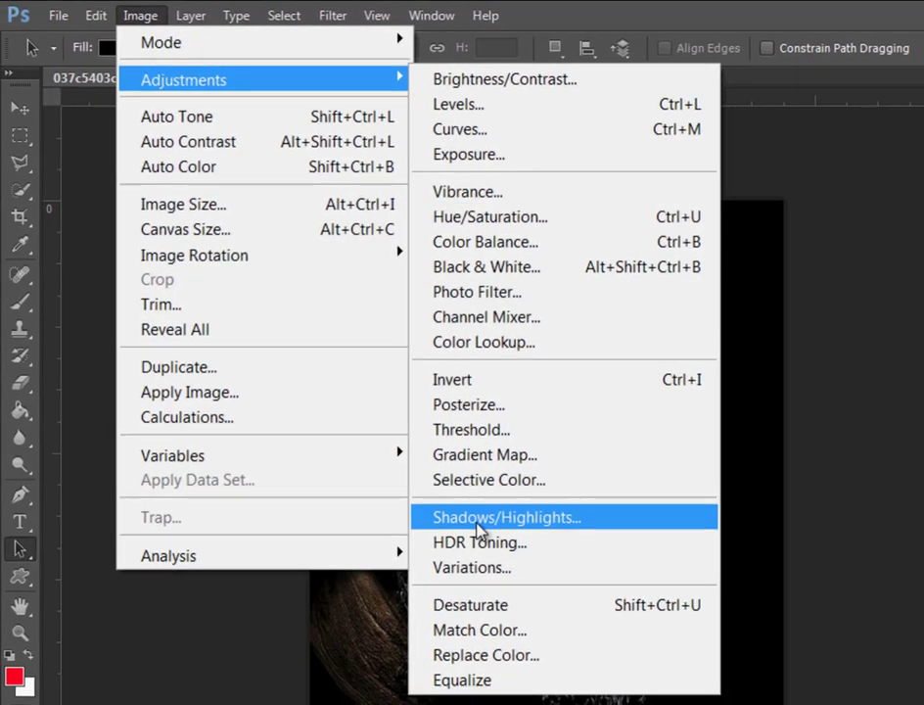
- Apply Shadows/Highlights to Layer 1 with Shadows Amount 27% and Highlights 0%
left_click(480, 522)
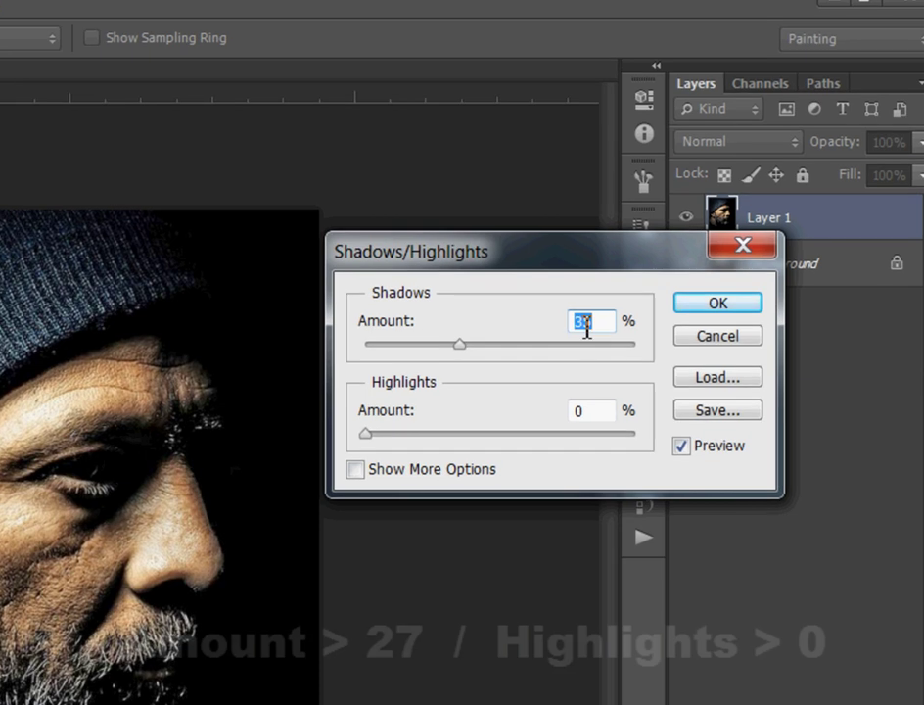
left_click(608, 328)
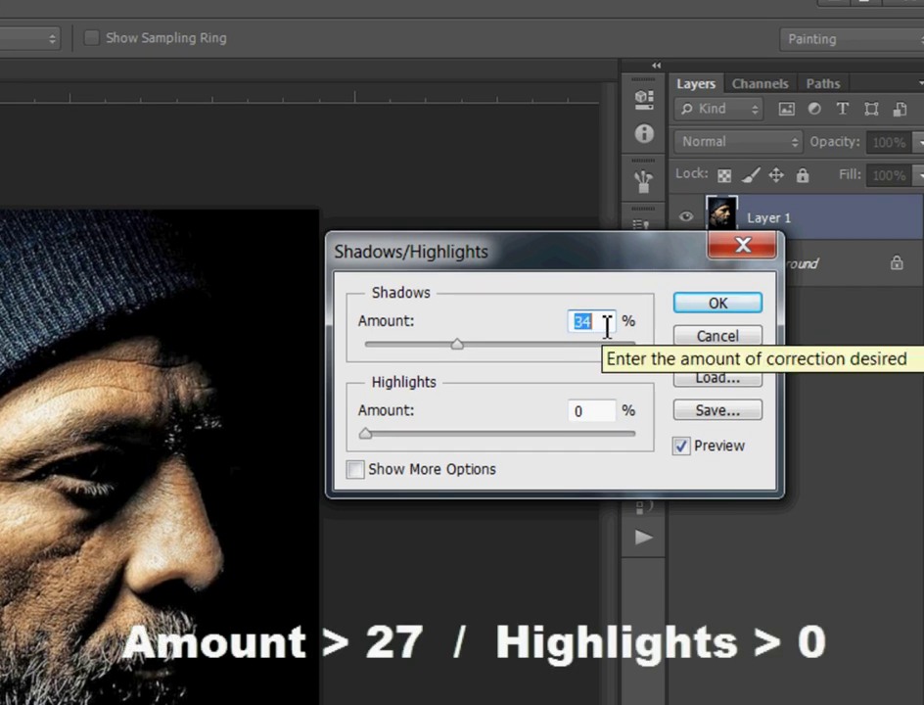
key("BackSpace")
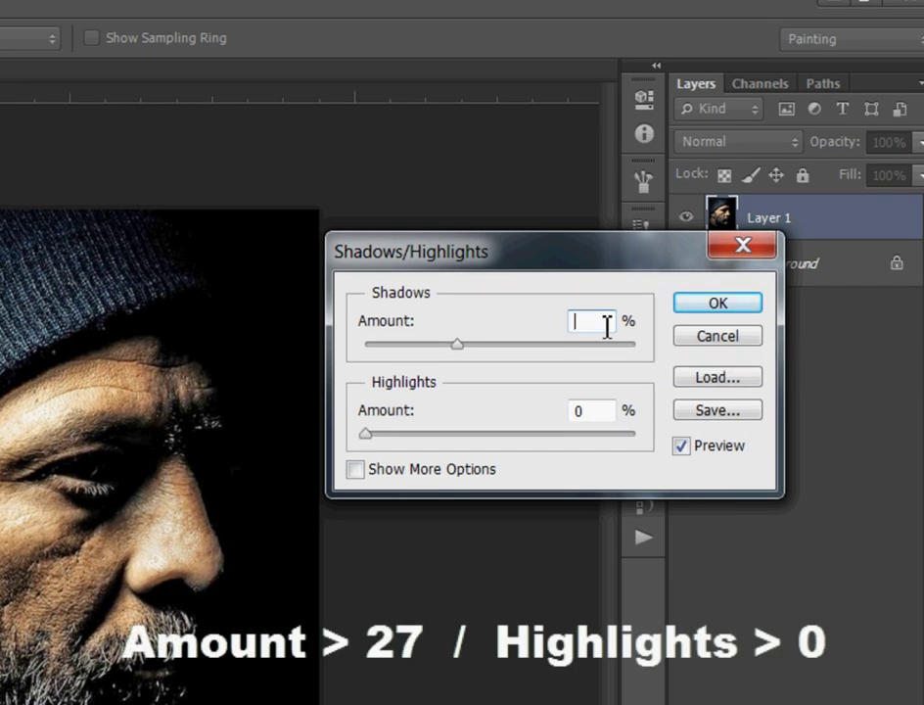
type("27")
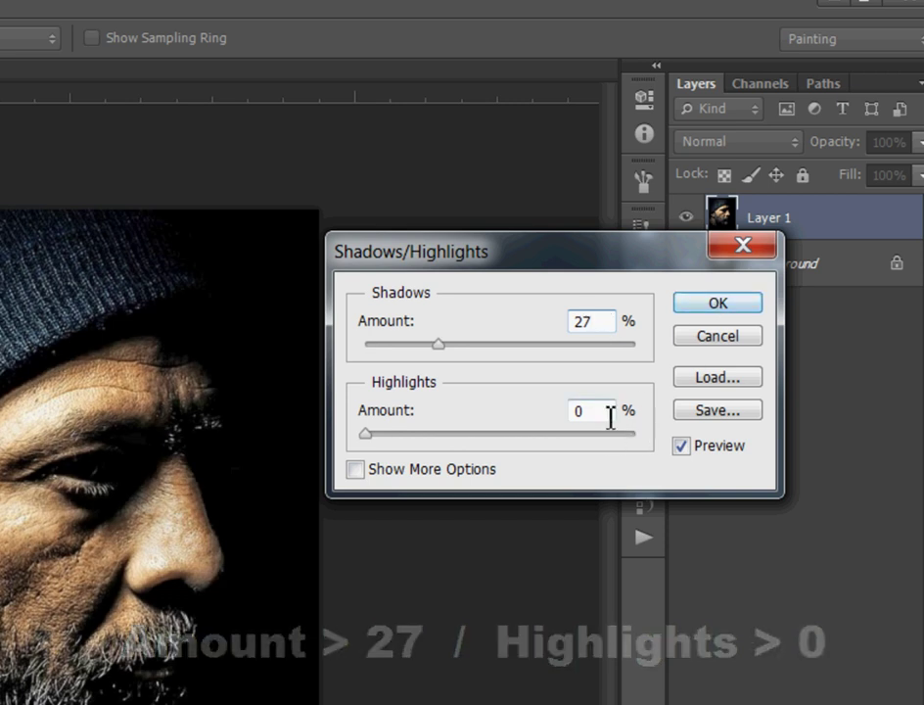
left_click(724, 305)
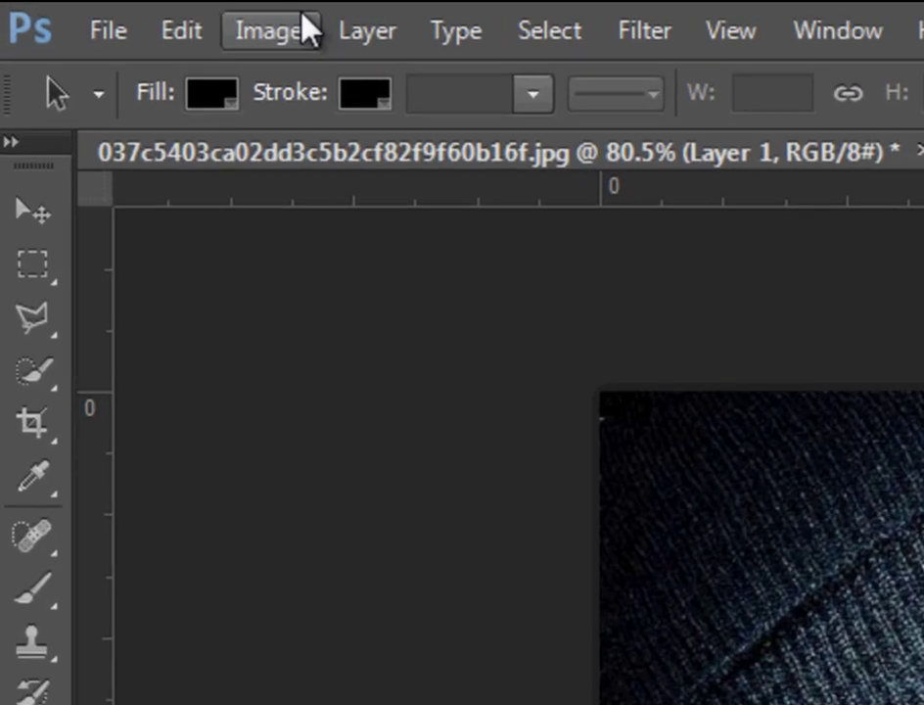
- Apply Levels to Layer 1 with input black point 6 and white point 228
left_click(303, 15)
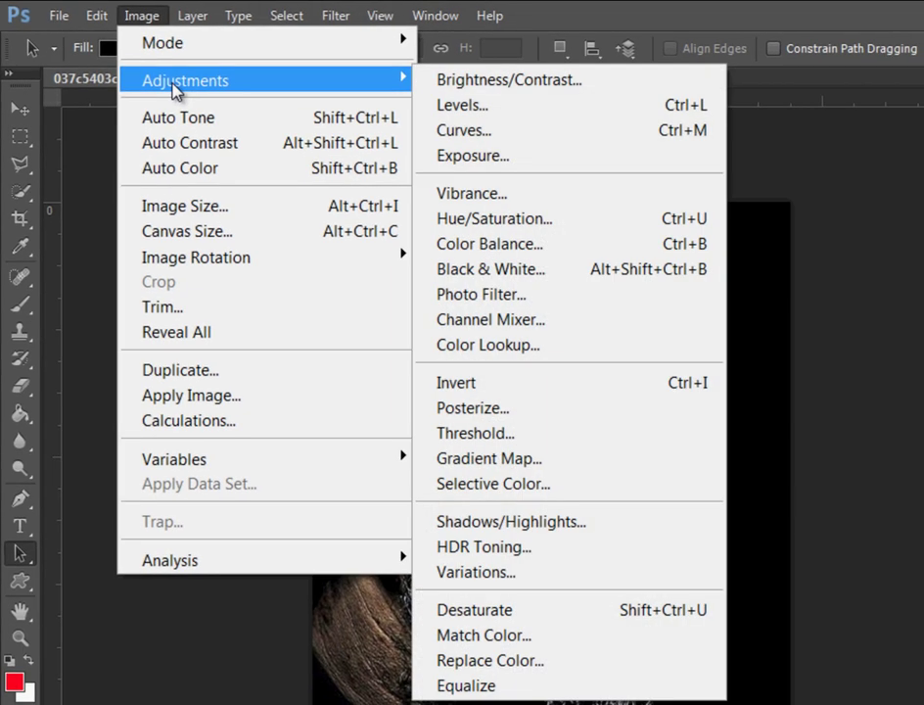
left_click(440, 104)
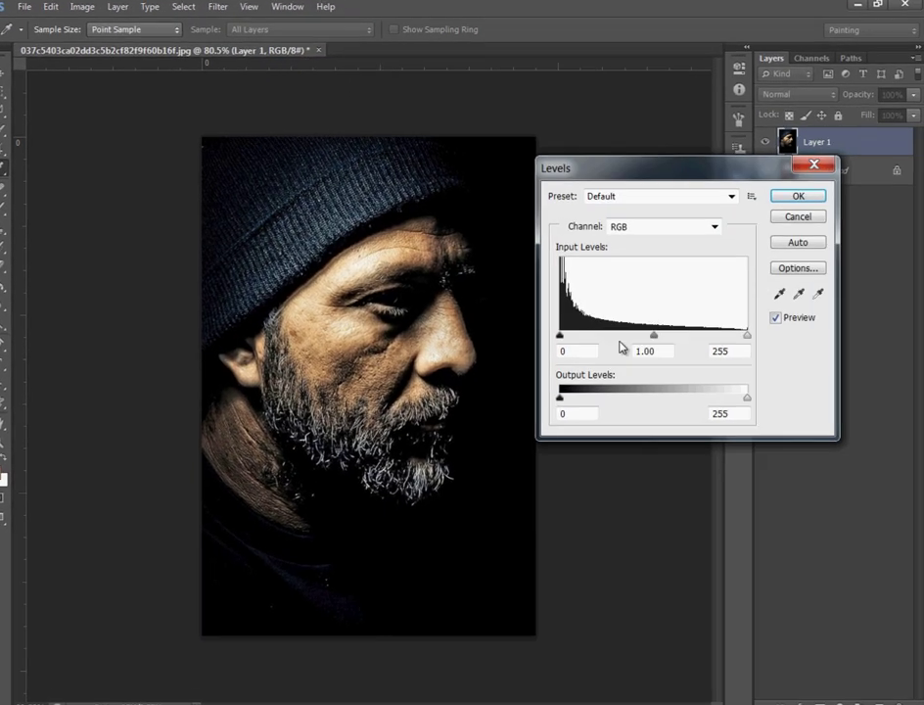
left_click(742, 351)
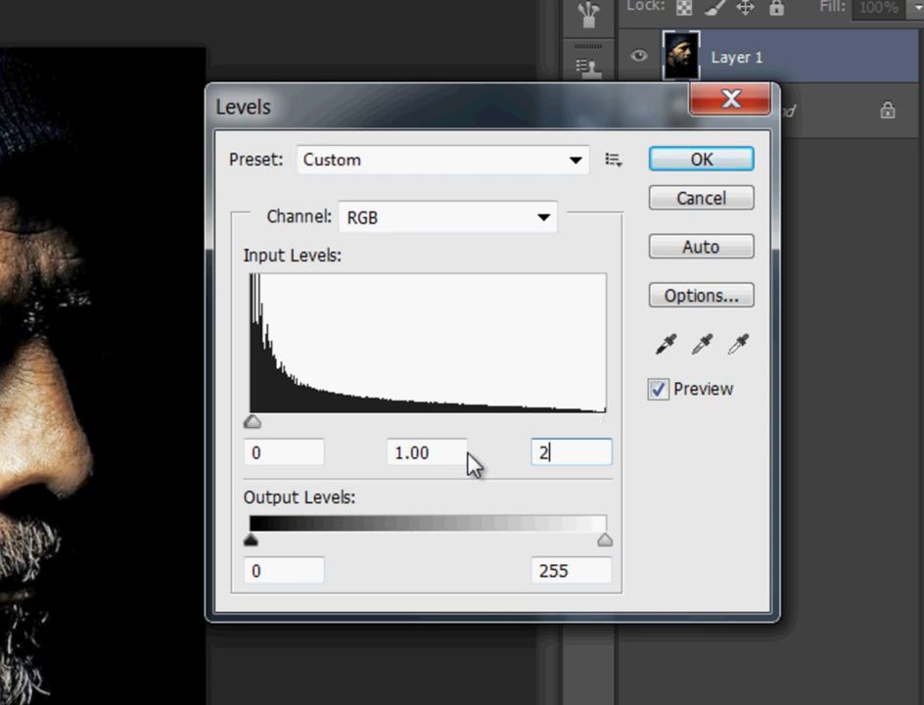
type("28")
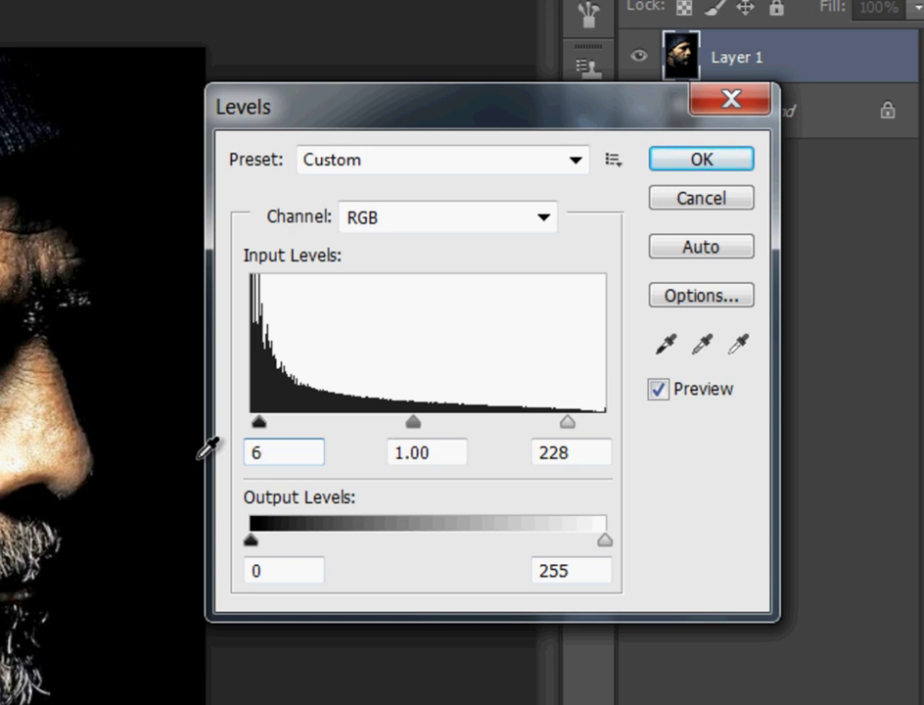
left_click(699, 162)
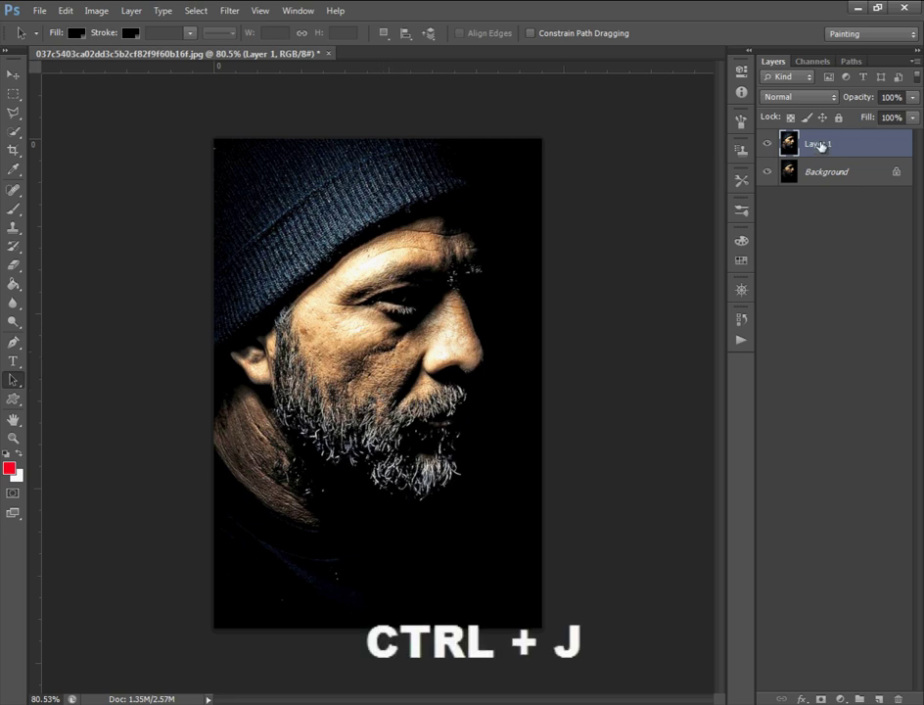
- Duplicate Layer 1 and run a 2.0-pixel High Pass filter on the copy
key("ctrl+j")
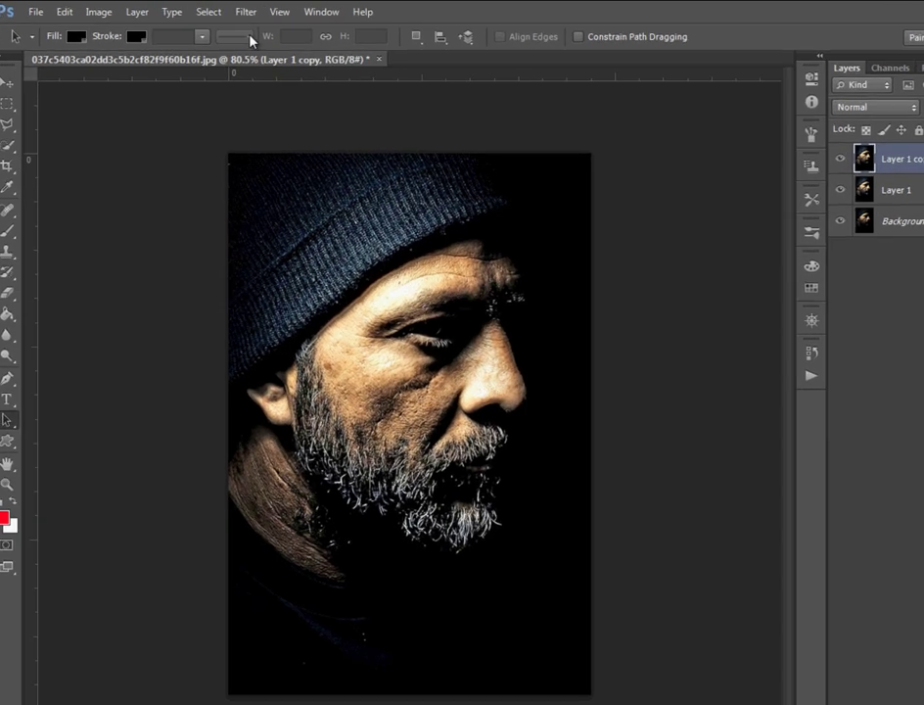
left_click(246, 12)
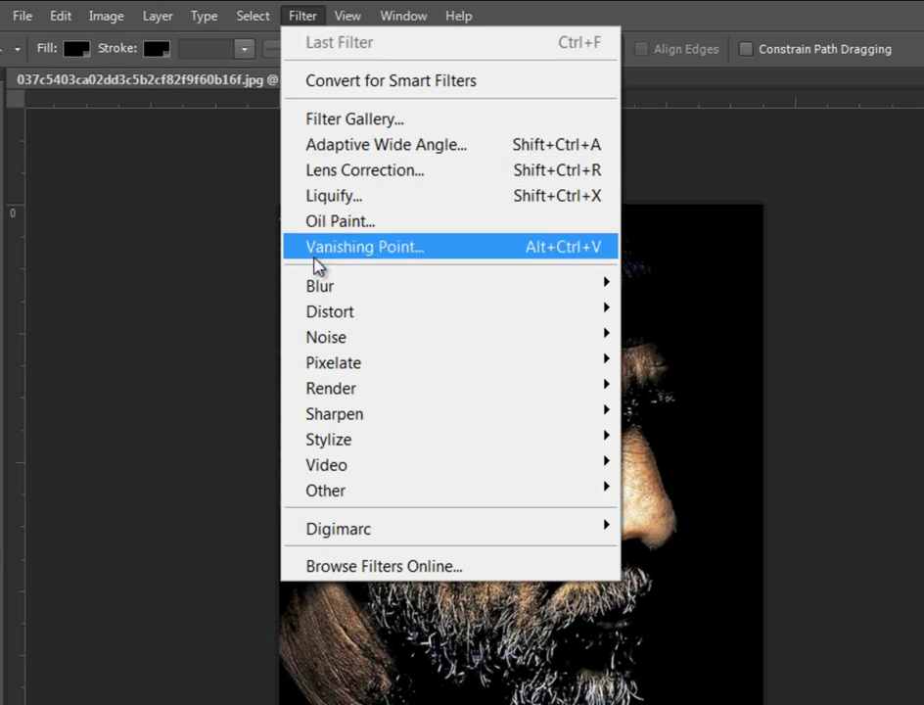
mouse_move(450, 489)
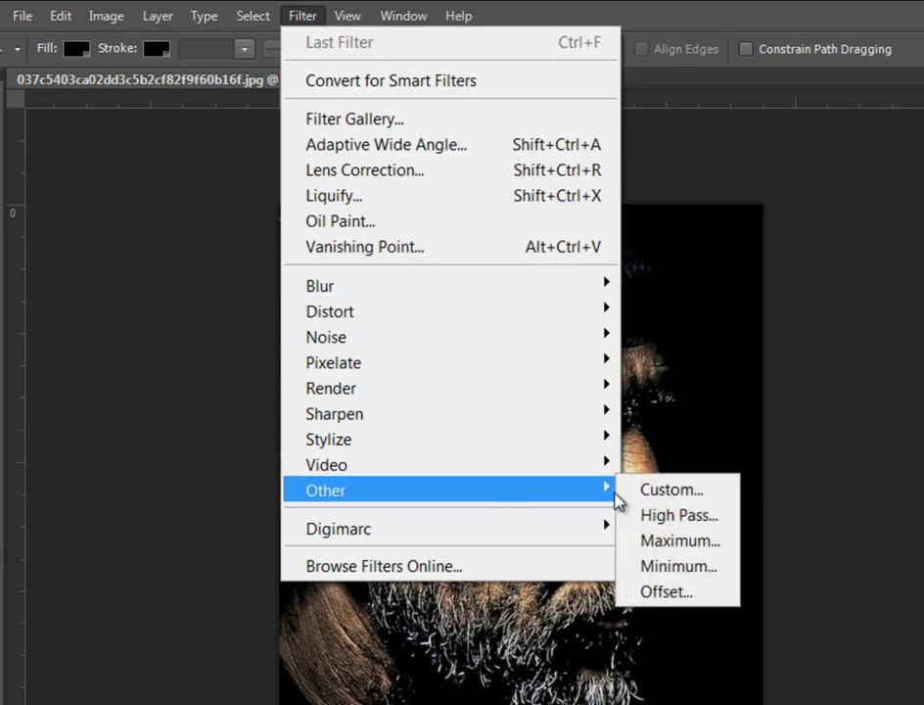
left_click(626, 515)
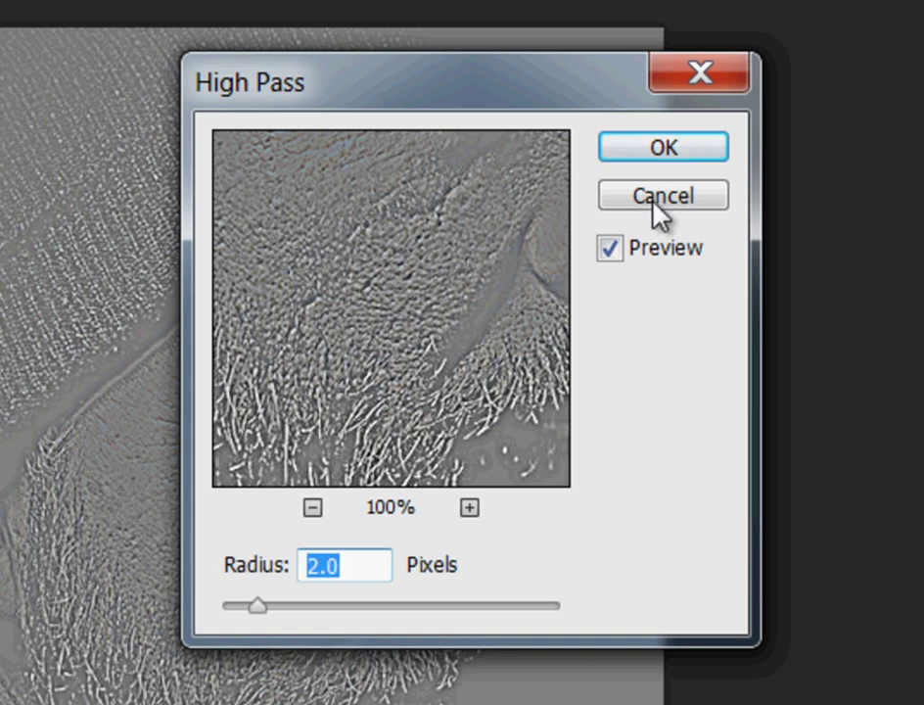
left_click(660, 144)
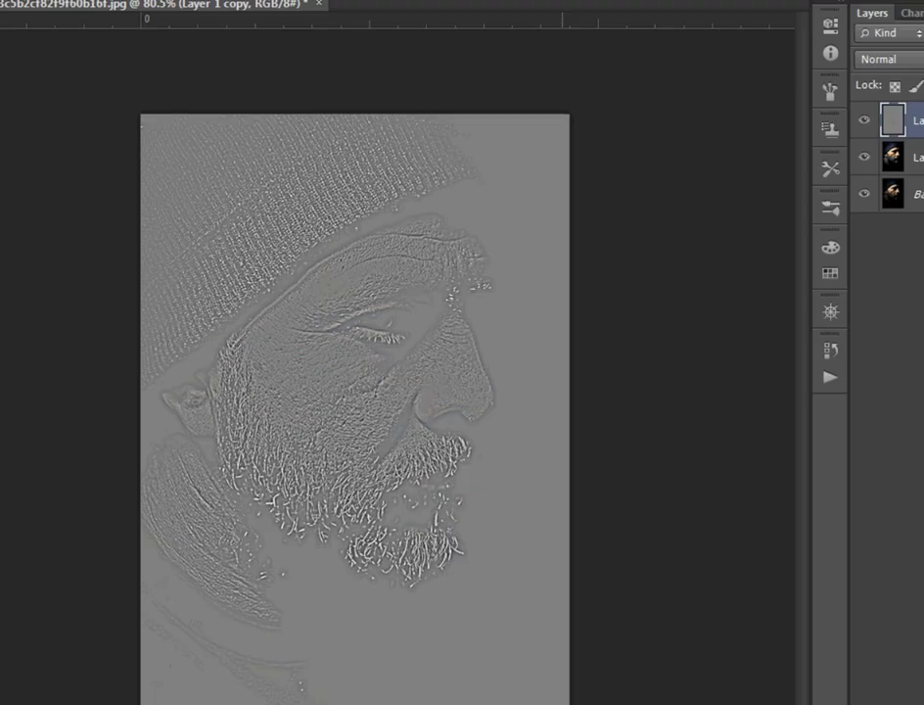
- Blend the High Pass copy in Overlay, compare its visibility, and also select Layer 1
left_click(831, 102)
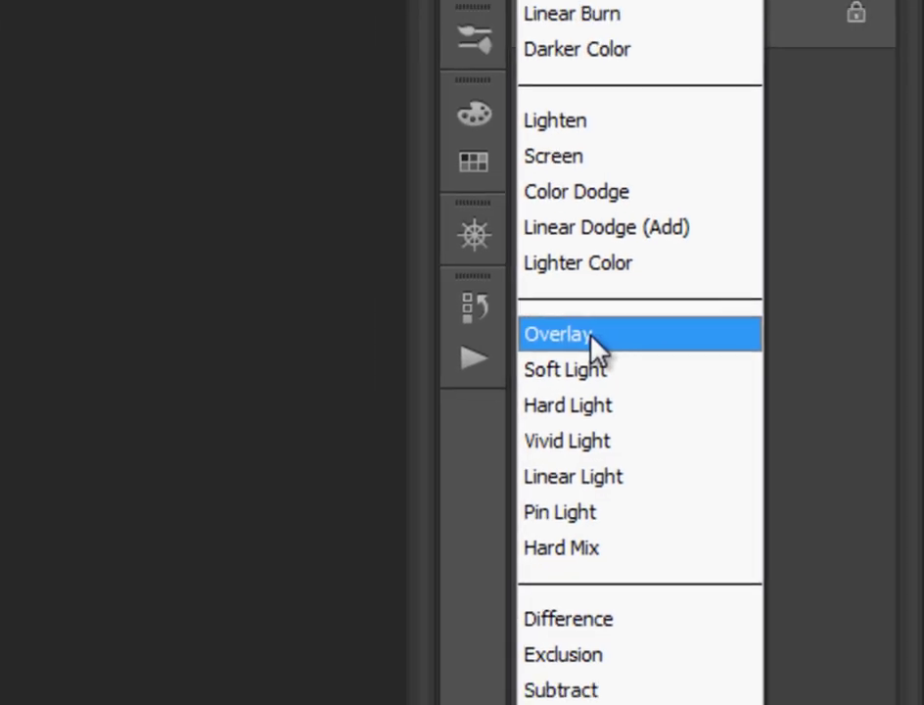
left_click(592, 338)
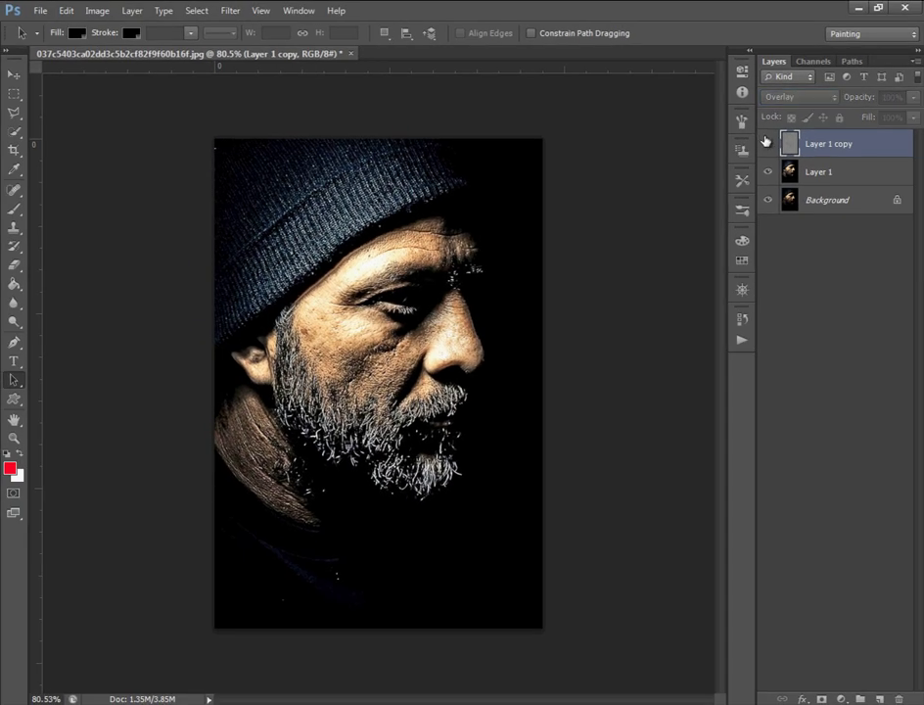
left_click(768, 143)
left_click(768, 143)
left_click(768, 143)
left_click(768, 143)
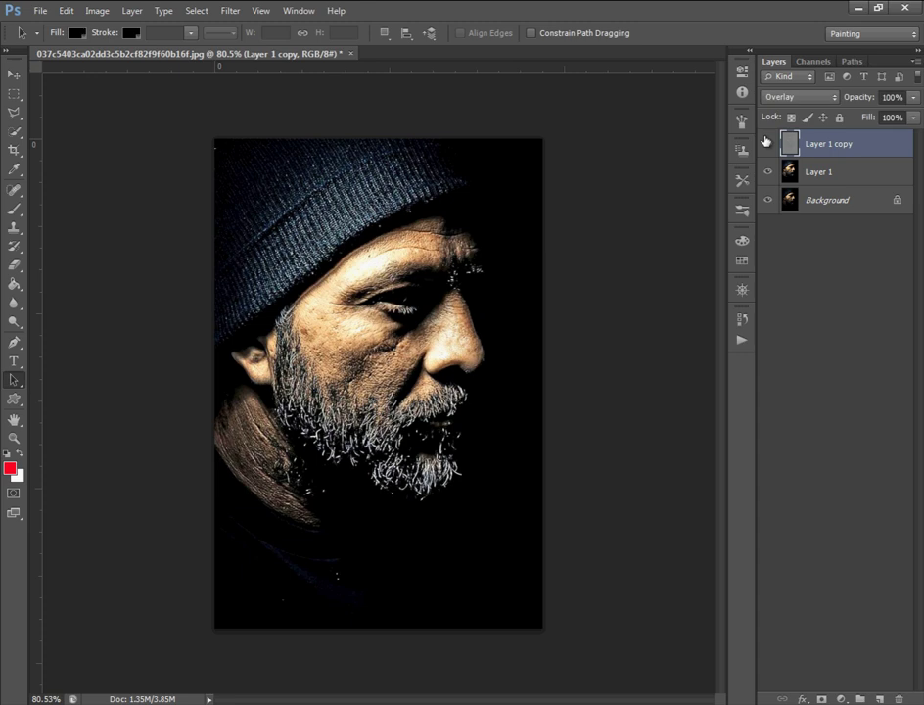
left_click(844, 174, "shift")
- Merge both layers and apply Unsharp Mask at 115% amount, 2.0 radius, threshold 0
right_click(839, 162)
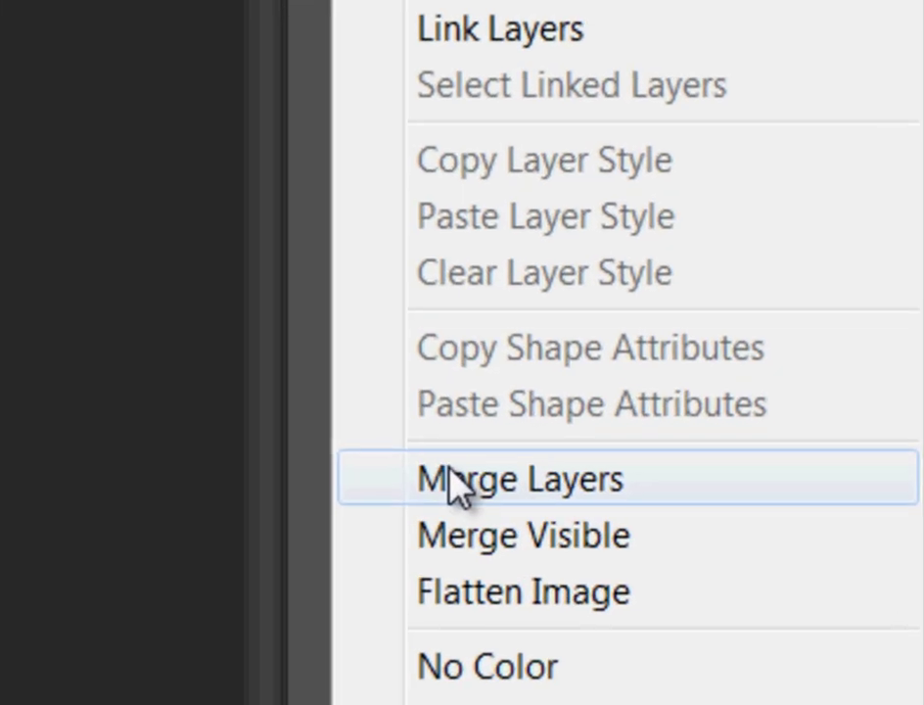
left_click(451, 474)
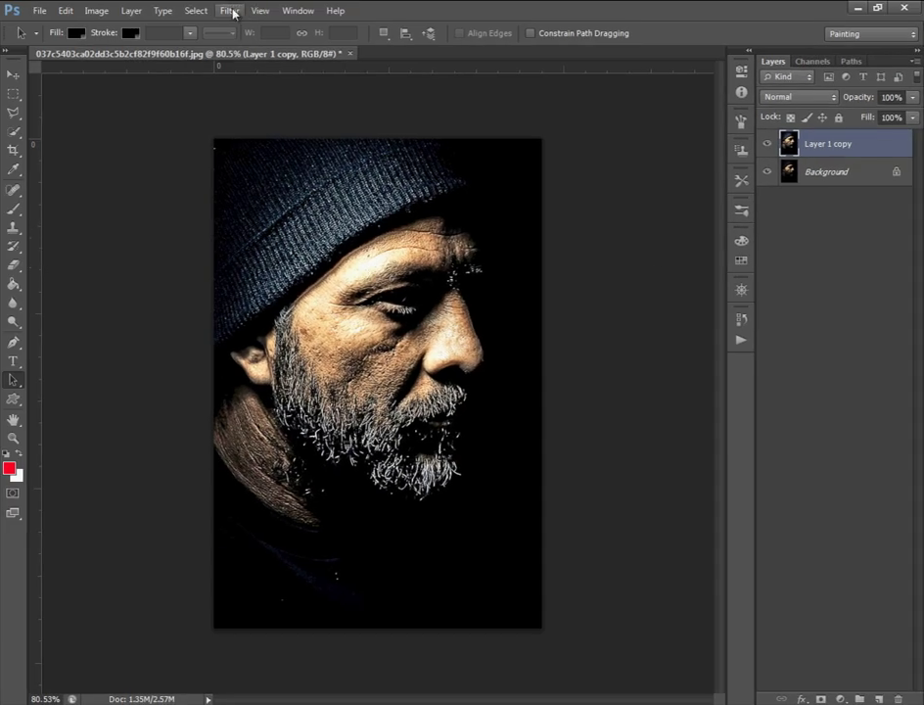
left_click(234, 13)
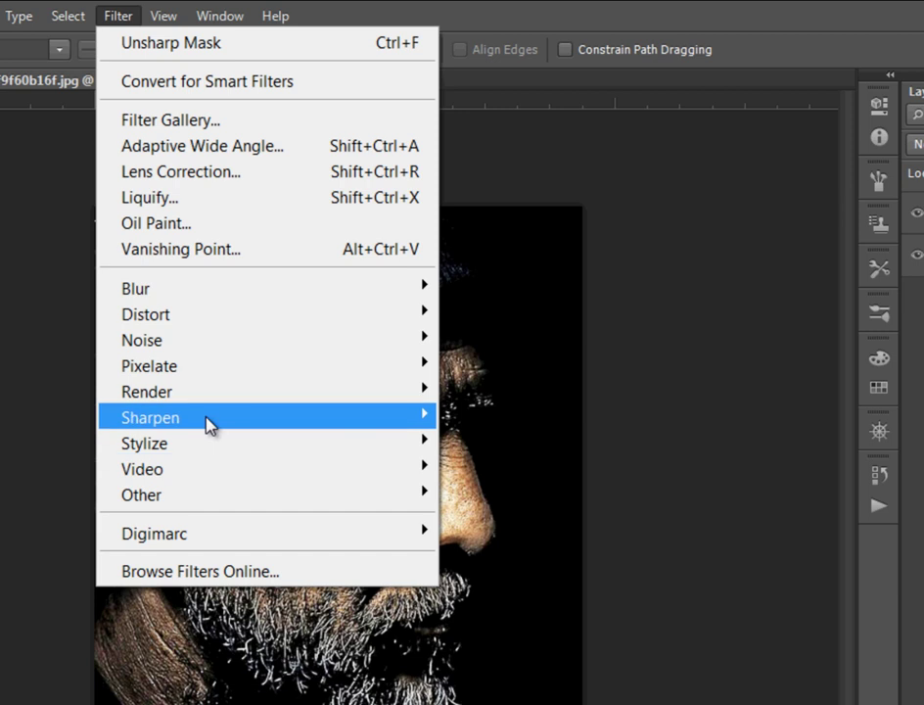
mouse_move(151, 417)
left_click(506, 521)
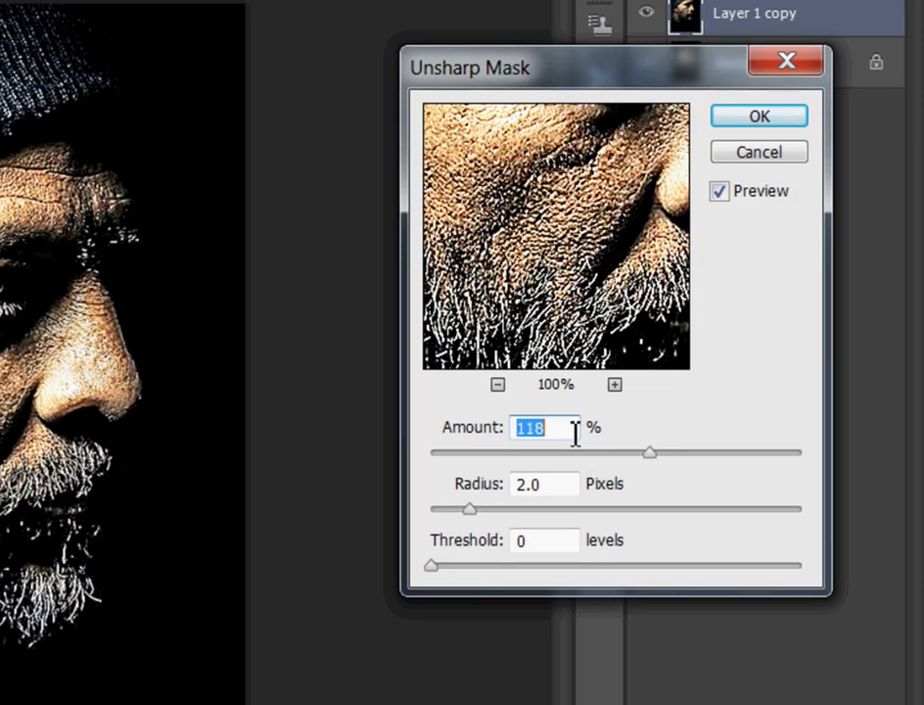
type("69")
left_click_drag(494, 453, 634, 455)
key("Up")
key("Up")
key("Up")
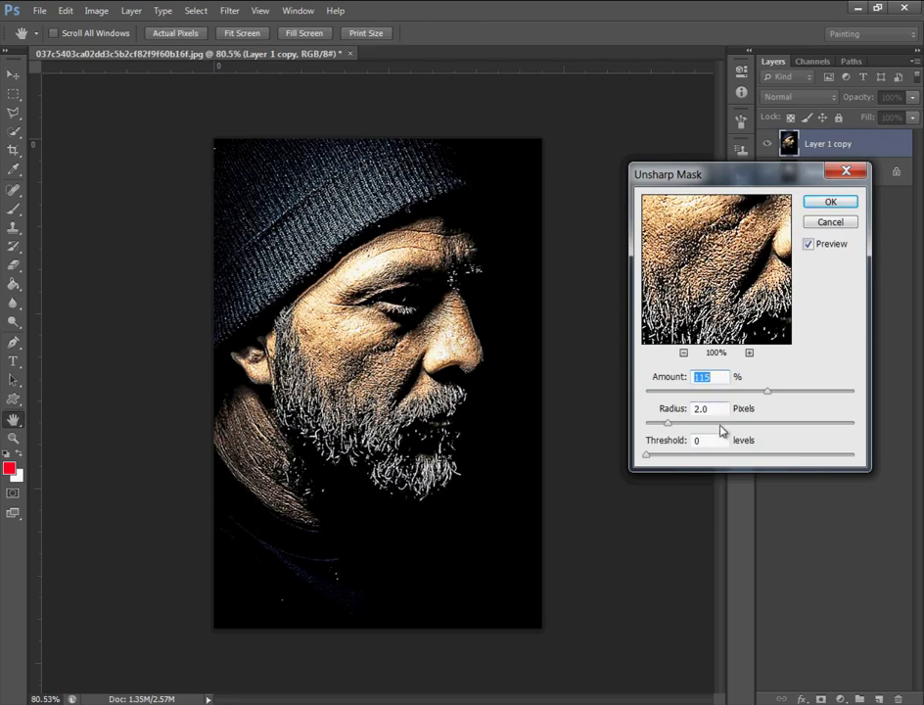
left_click(830, 204)
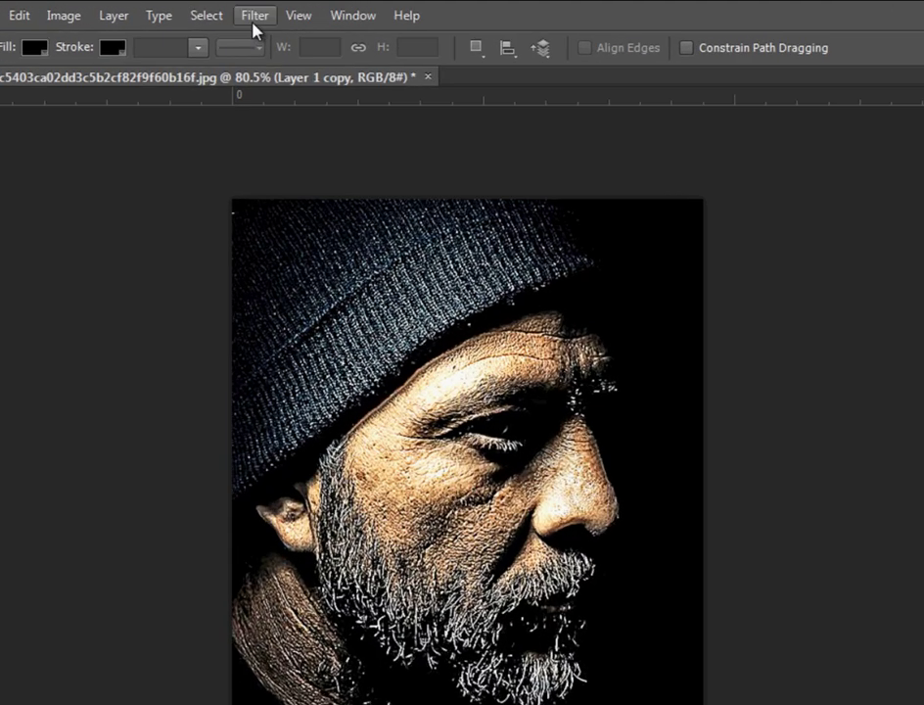
- Apply the Diffuse filter in Anisotropic mode to the Layer 1 copy
left_click(230, 11)
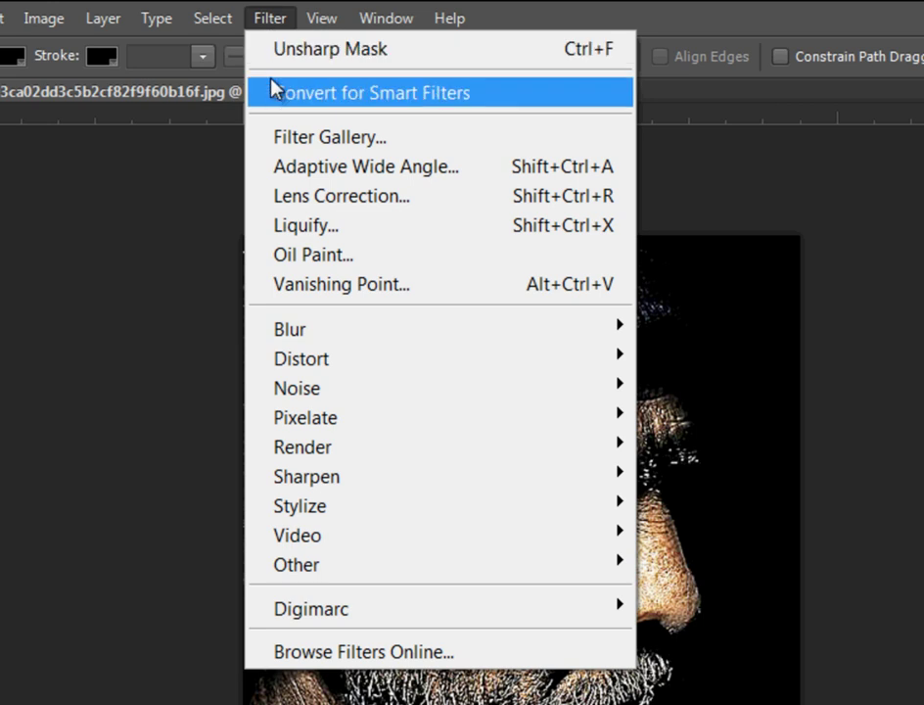
mouse_move(299, 505)
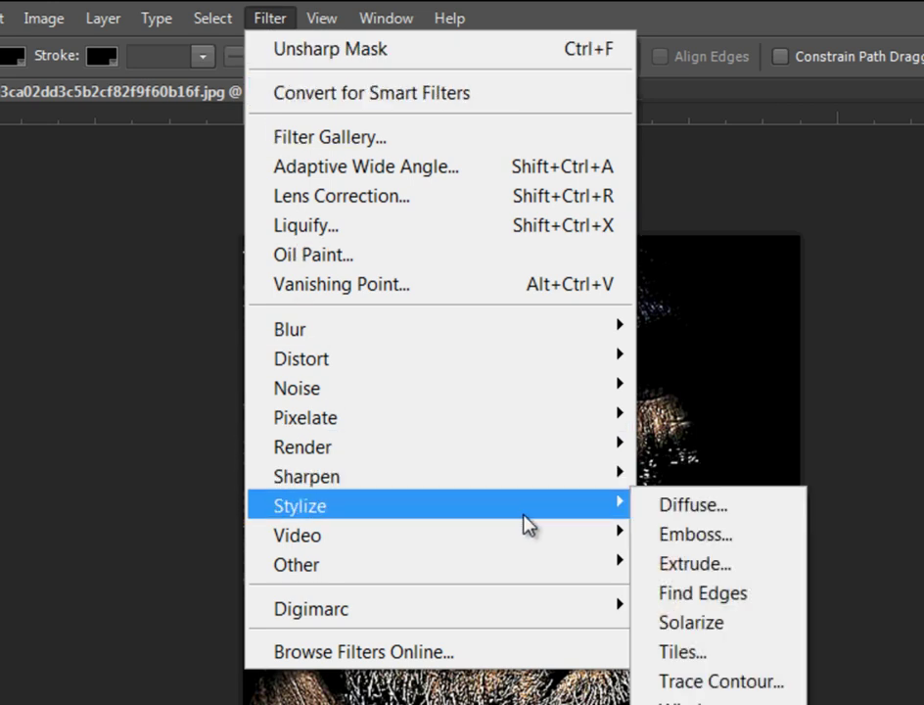
left_click(660, 508)
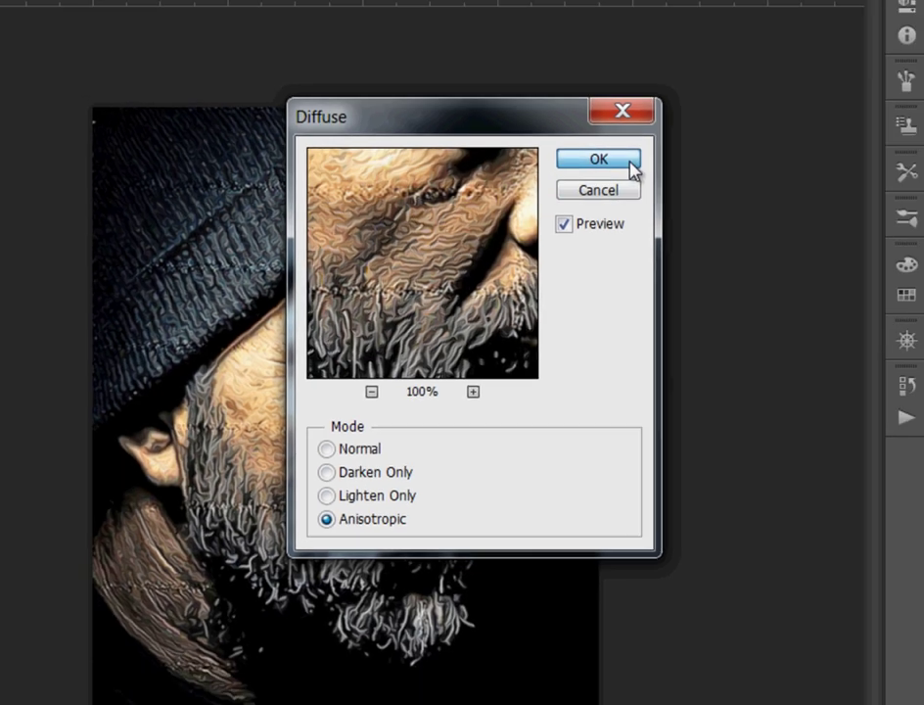
left_click(650, 158)
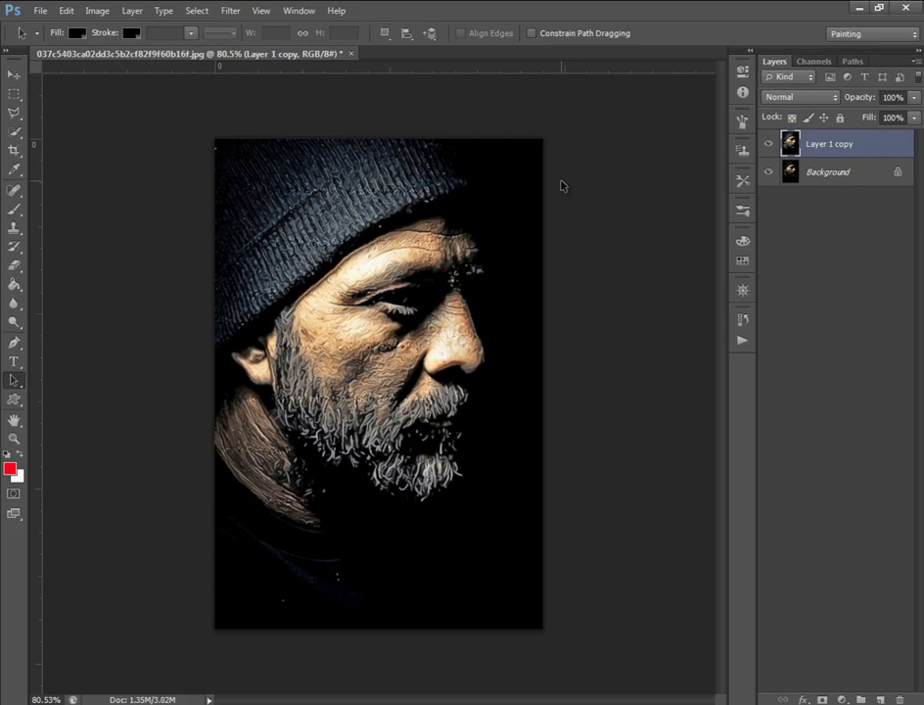
- Zoom in on the beard to inspect the painterly texture, then zoom back out
scroll(361, 445, "up", 2)
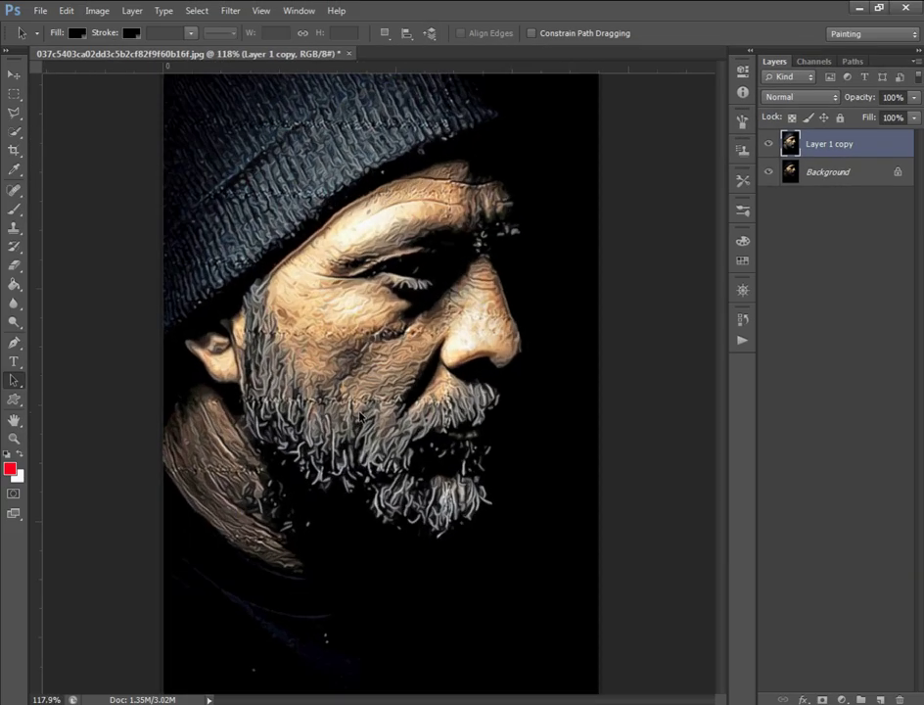
scroll(360, 444, "up", 5)
scroll(360, 444, "up", 1)
scroll(360, 447, "down", 2)
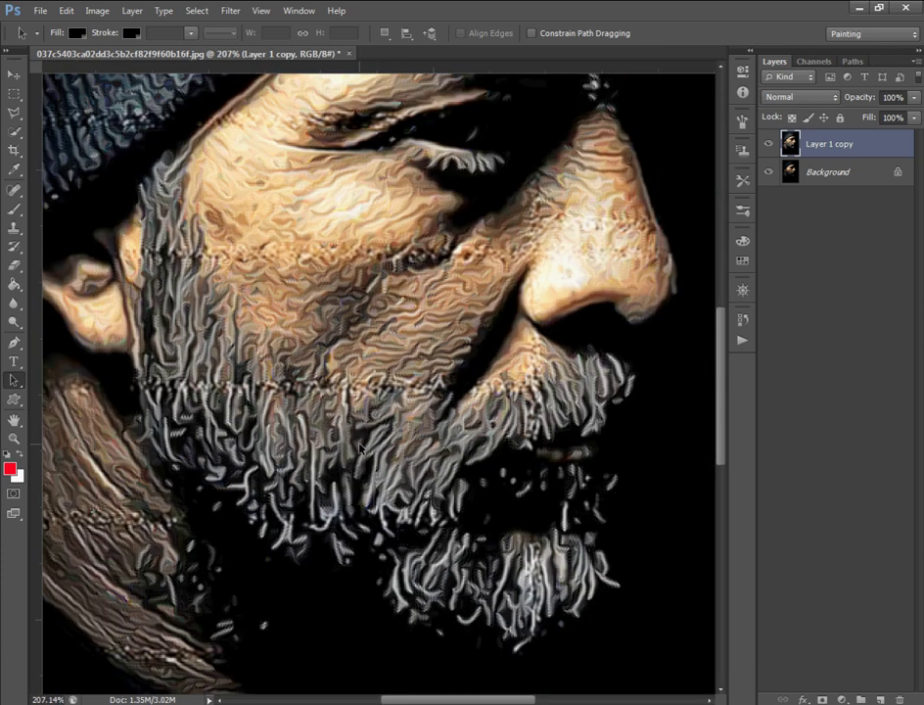
scroll(360, 446, "down", 2)
scroll(361, 447, "down", 1)
scroll(360, 447, "down", 2)
scroll(378, 384, "up", 1)
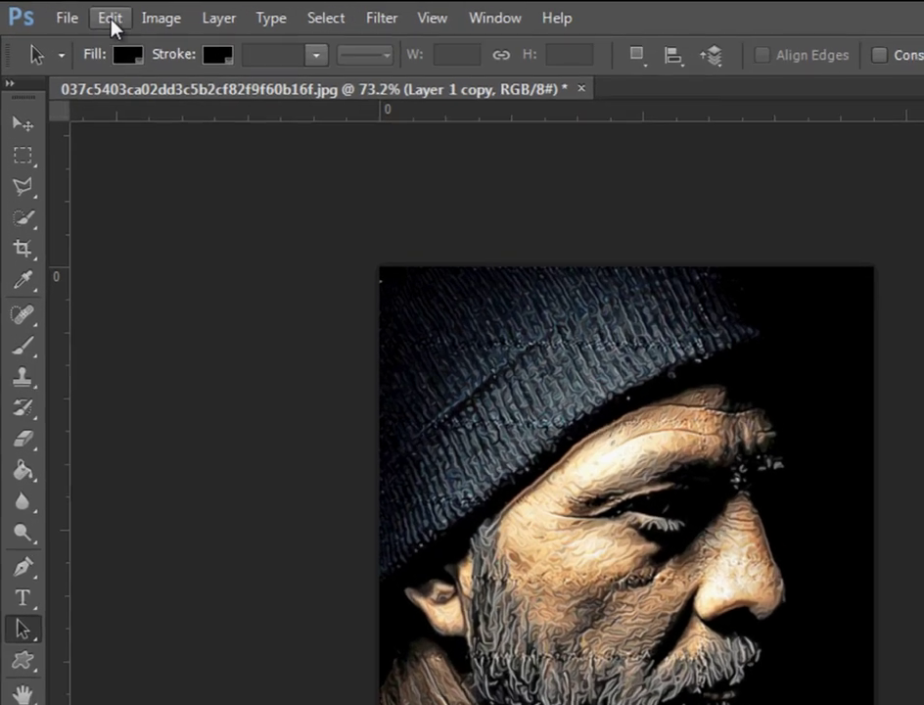
left_click(147, 22)
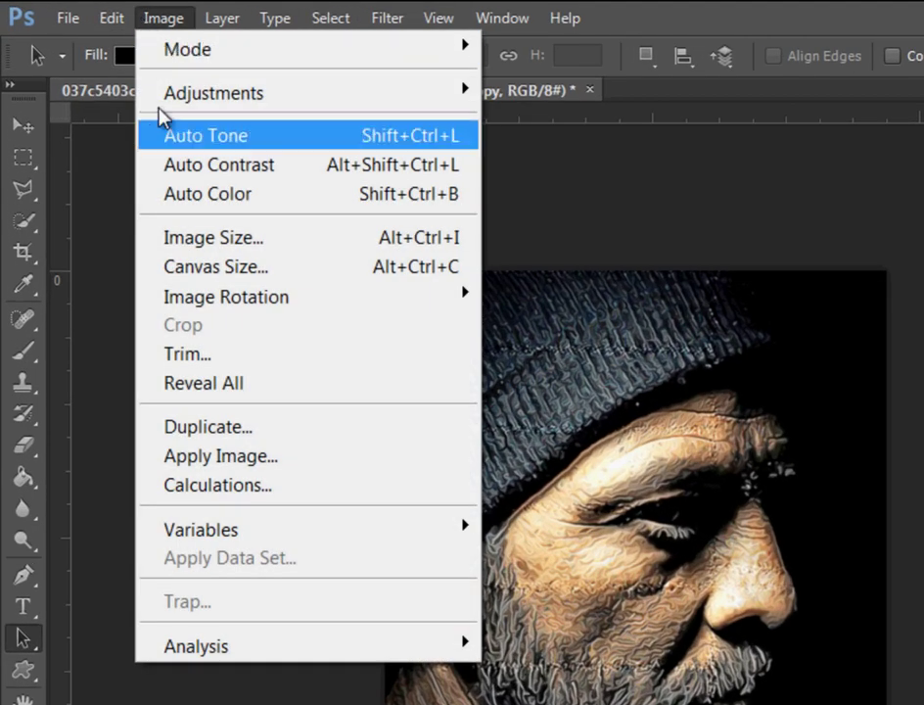
mouse_move(235, 296)
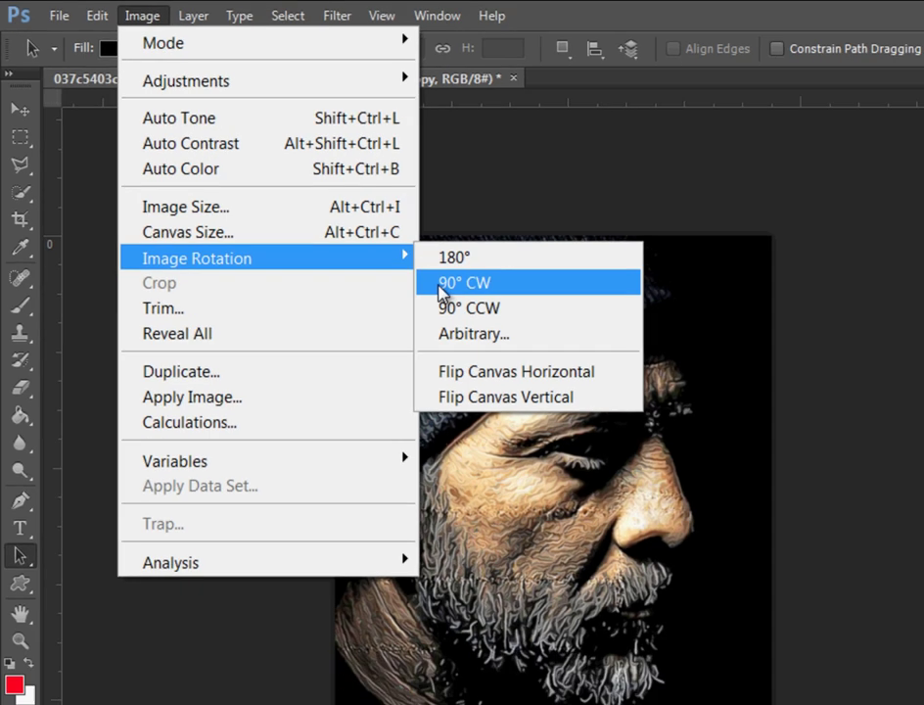
- Twice rotate the canvas 90° clockwise and reapply Diffuse after each turn
left_click(509, 327)
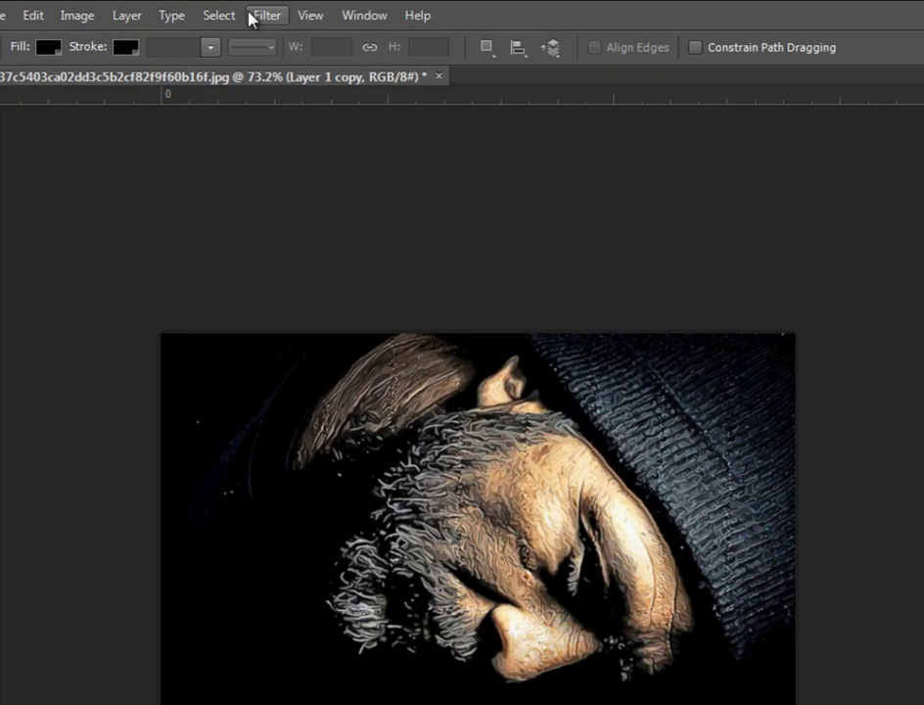
left_click(256, 16)
left_click(319, 45)
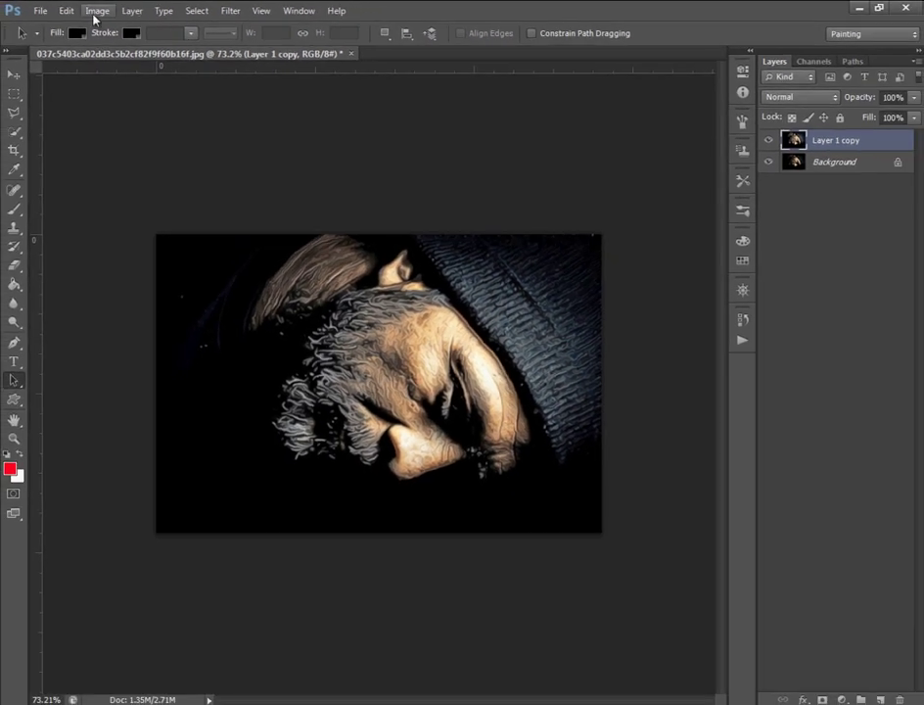
left_click(95, 11)
mouse_move(182, 221)
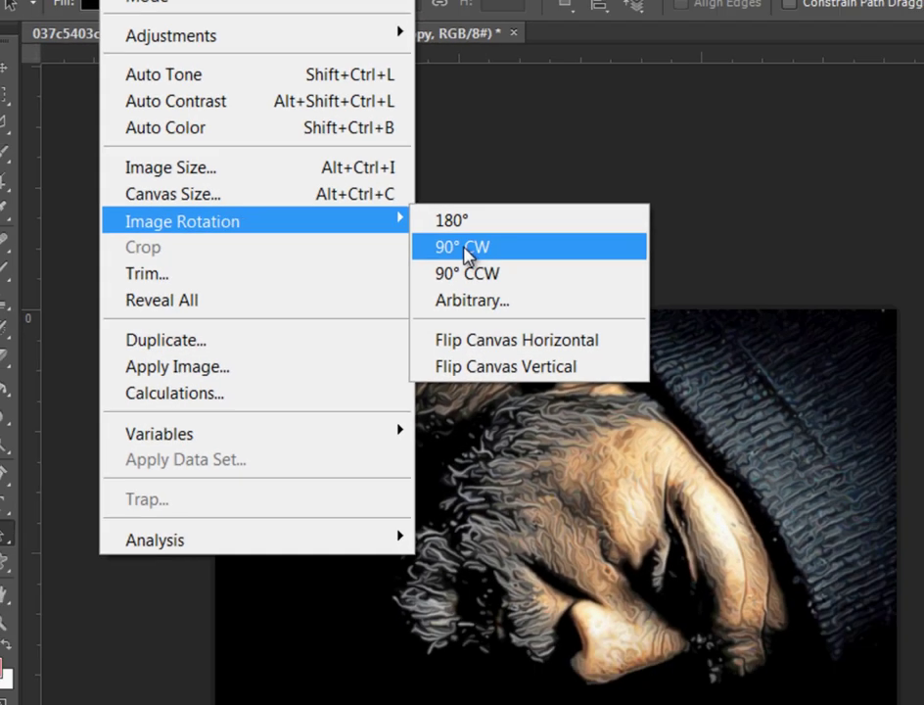
left_click(574, 287)
left_click(204, 18)
left_click(221, 51)
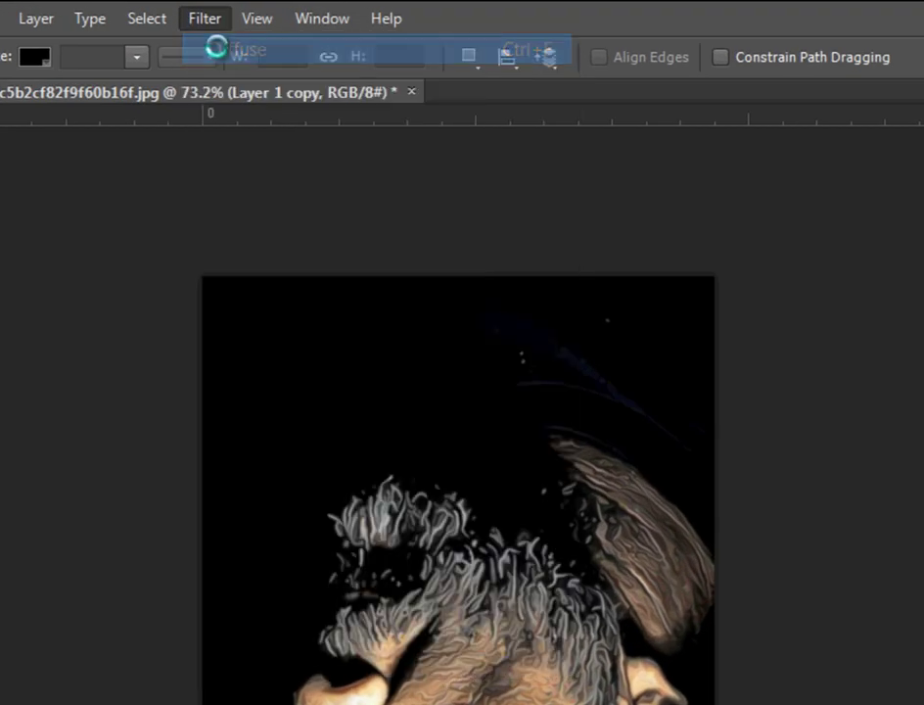
- Rotate 90° clockwise and reapply Diffuse two more times, returning the portrait upright
left_click(141, 21)
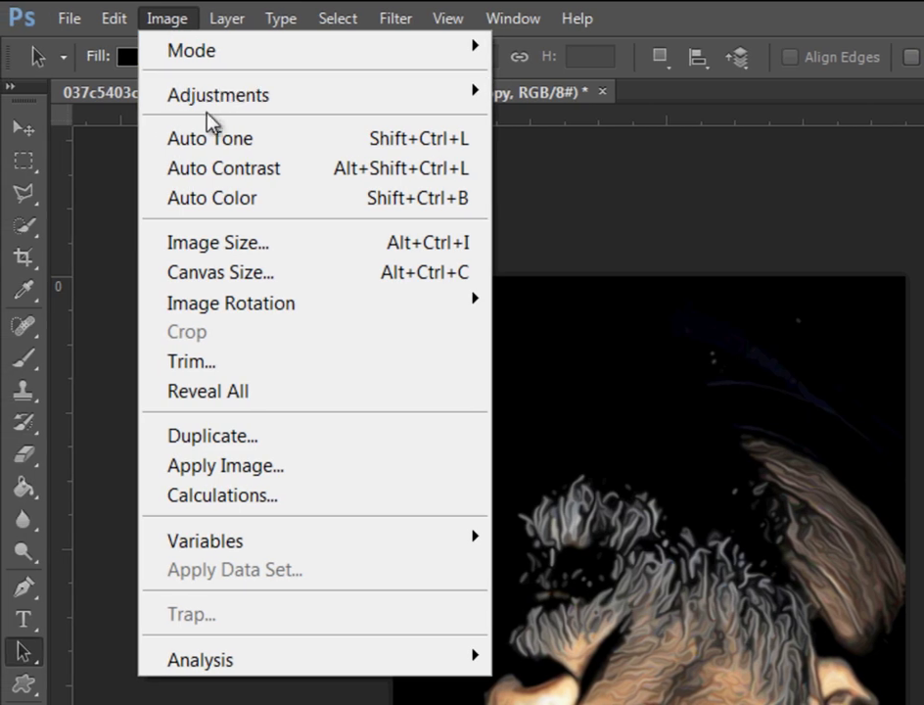
mouse_move(231, 302)
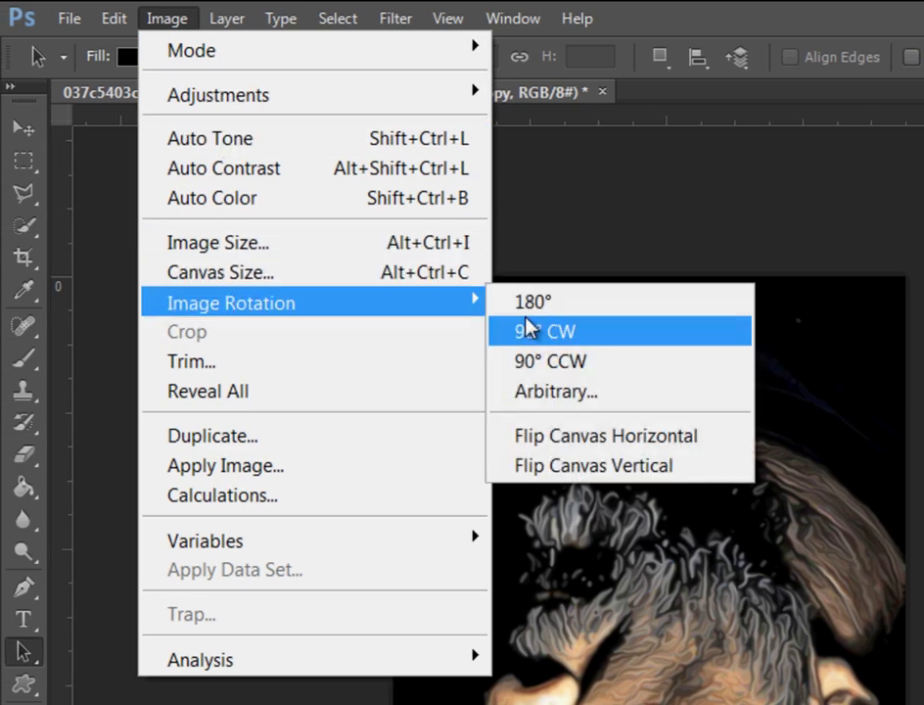
left_click(536, 331)
left_click(393, 22)
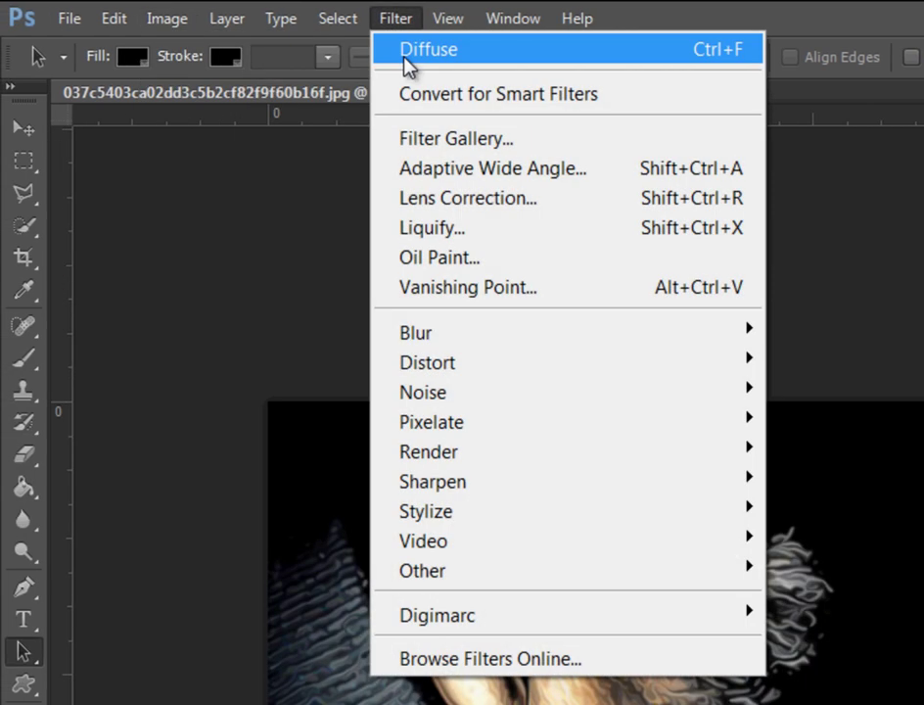
left_click(407, 51)
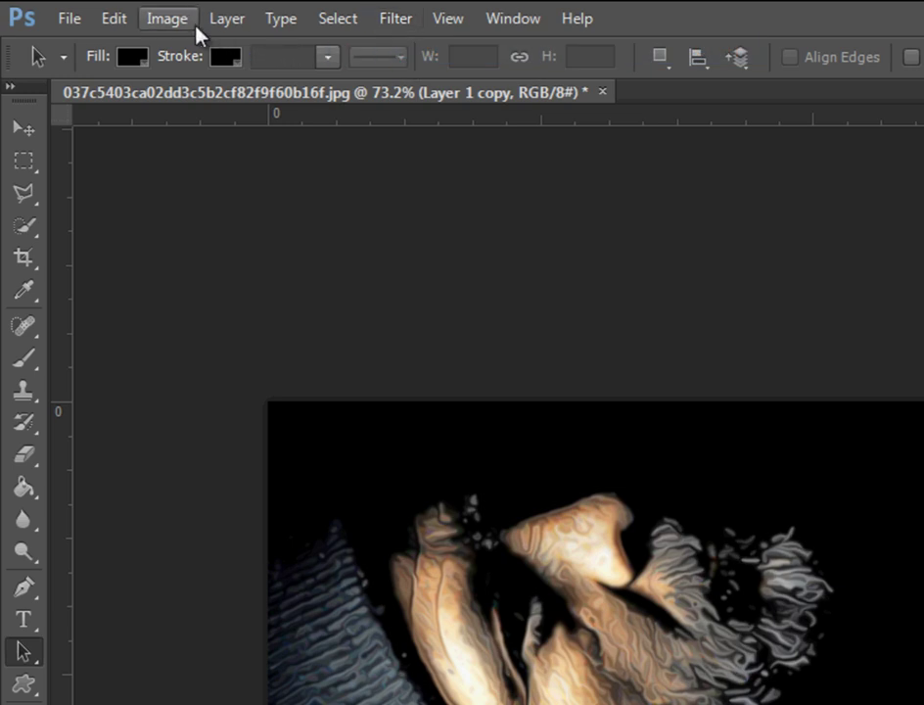
left_click(180, 21)
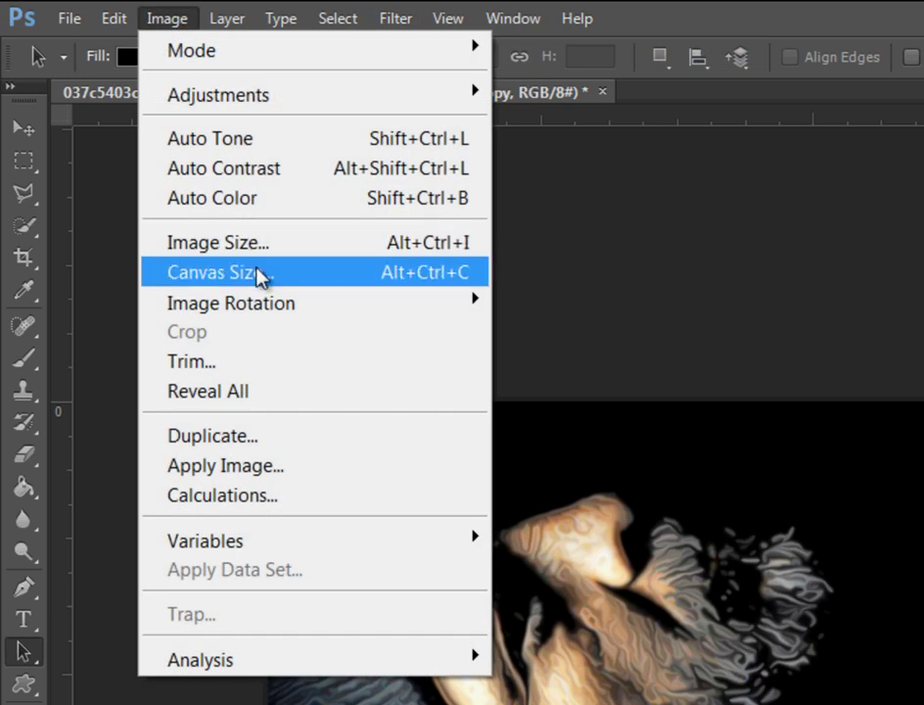
mouse_move(231, 303)
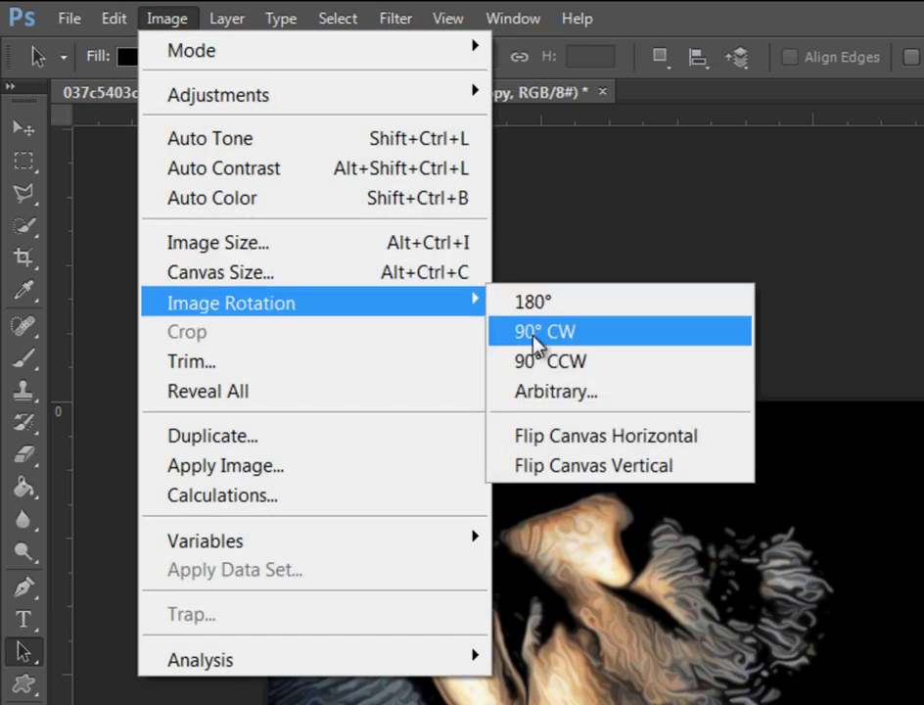
left_click(535, 333)
left_click(399, 19)
left_click(409, 49)
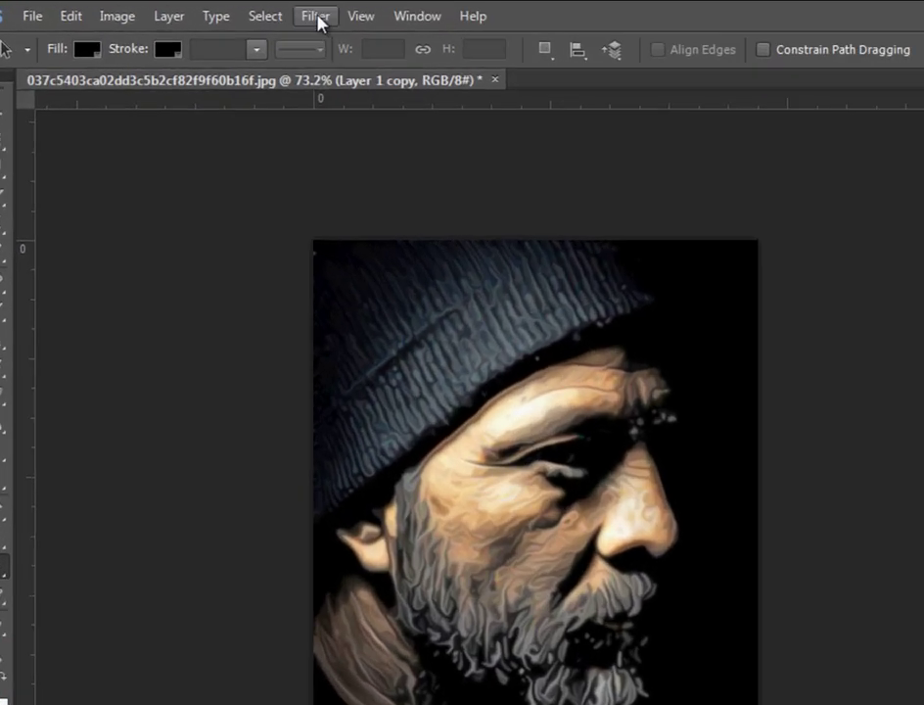
- Apply Reduce Noise at Strength 10 with Preserve Details, Color Noise and Sharpen Details 0%
left_click(231, 10)
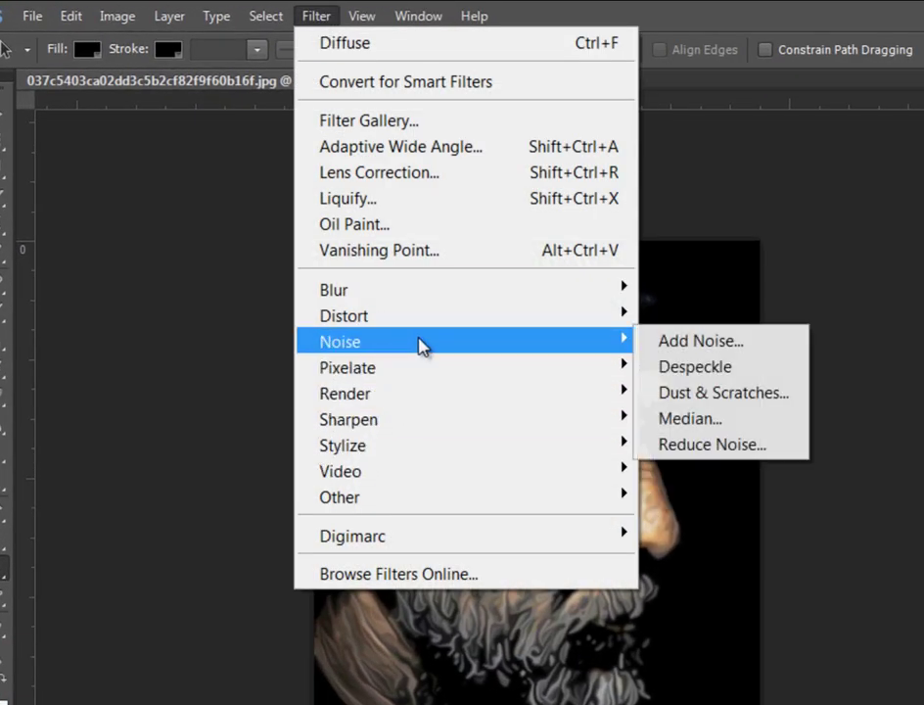
mouse_move(310, 325)
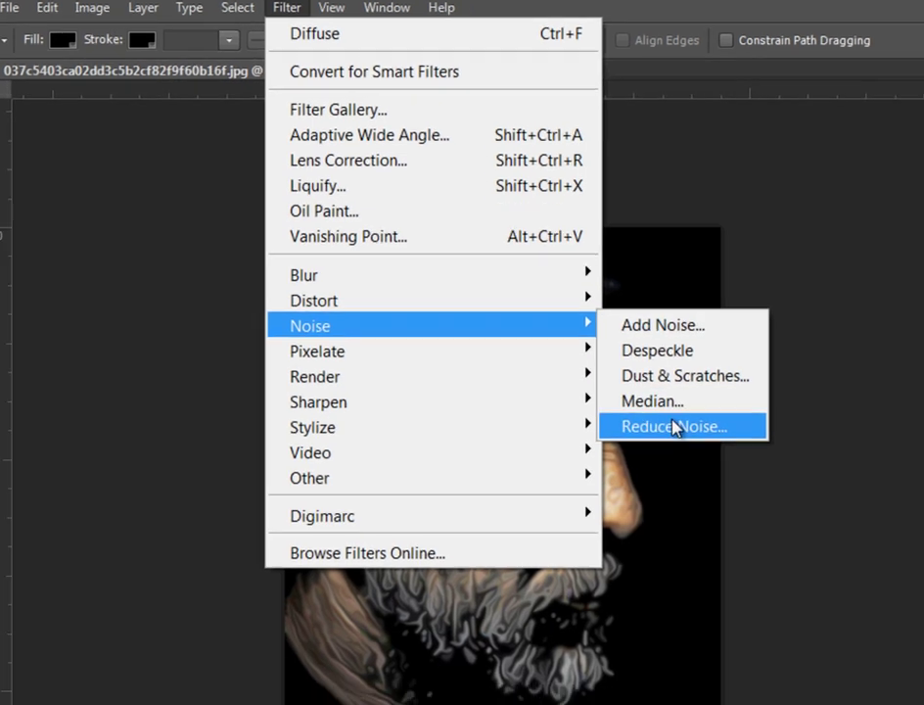
left_click(714, 445)
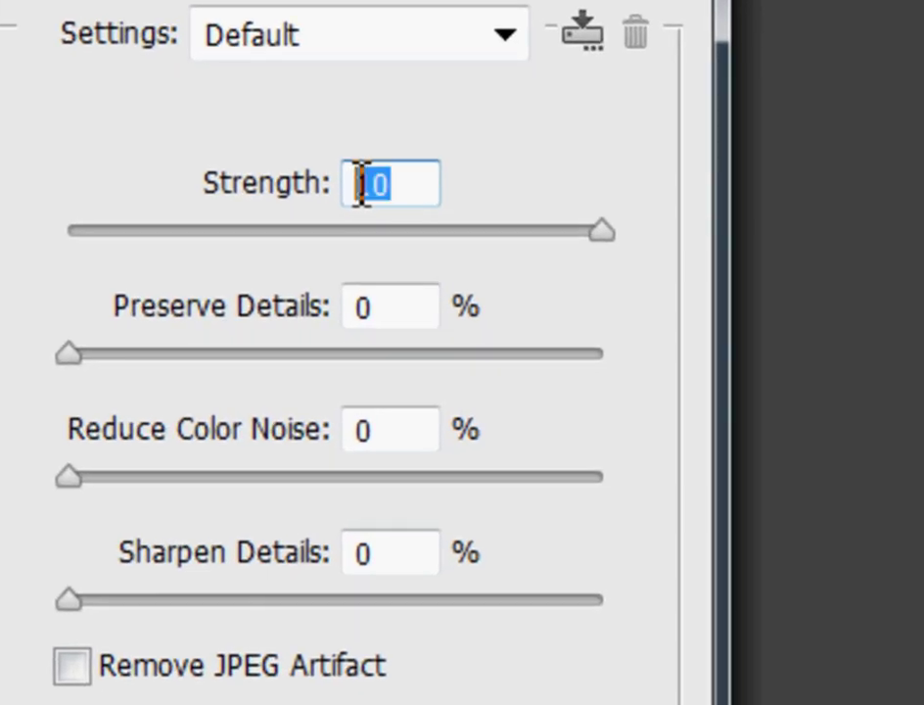
key("Tab")
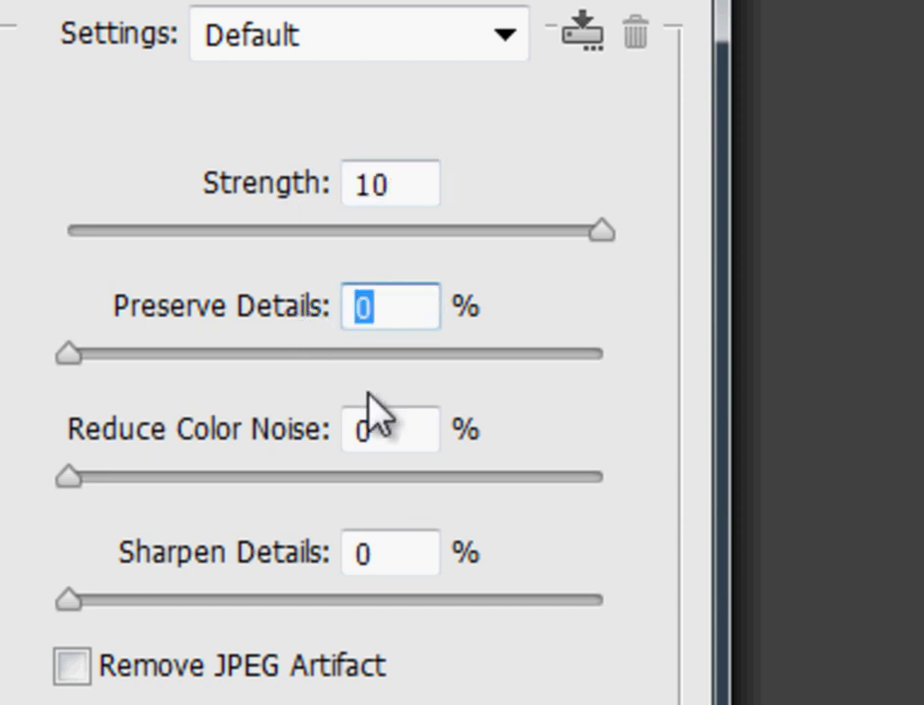
key("Tab")
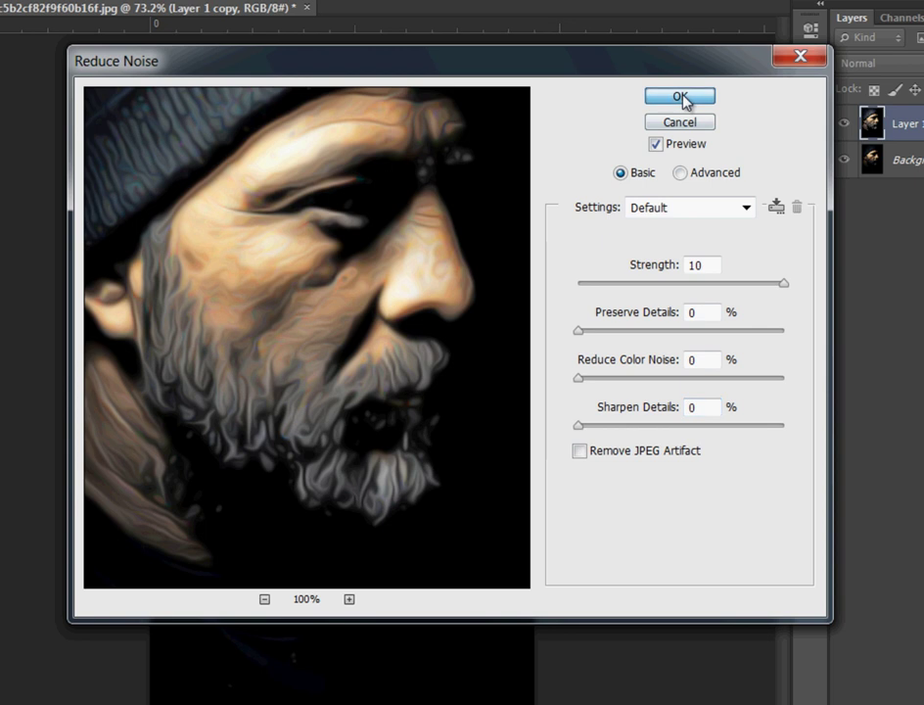
left_click(680, 96)
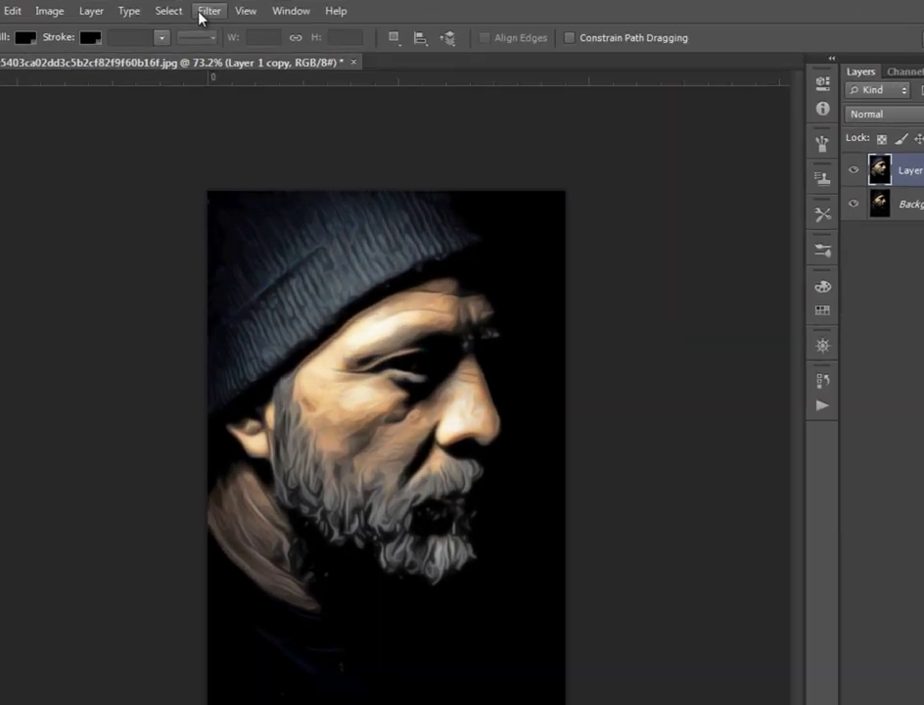
- Apply a second Unsharp Mask at 99%, 2.0-pixel radius, threshold 0, then check the result
left_click(221, 7)
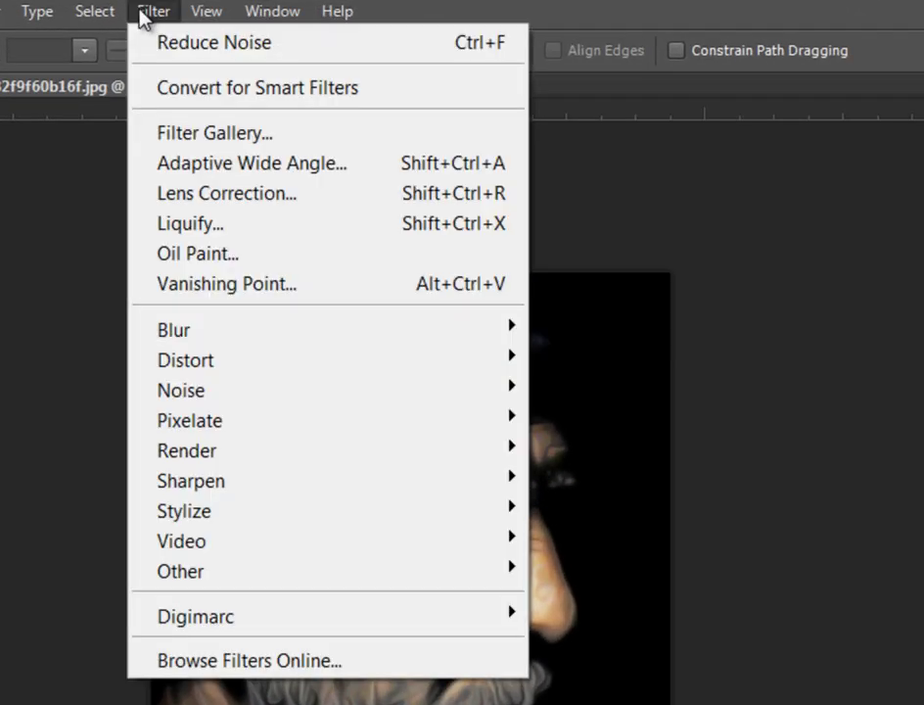
mouse_move(294, 480)
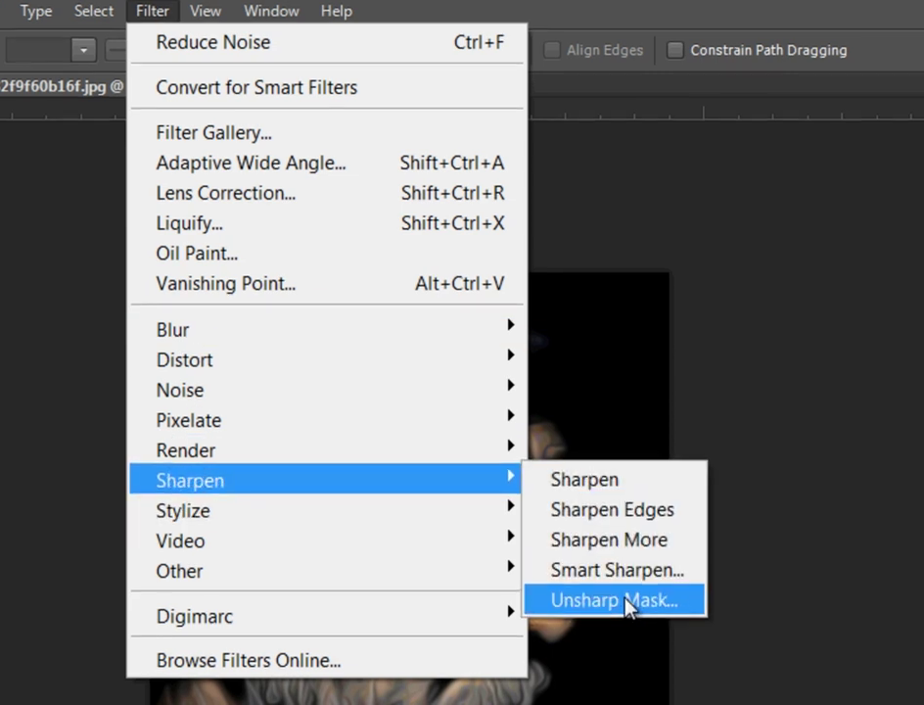
left_click(630, 602)
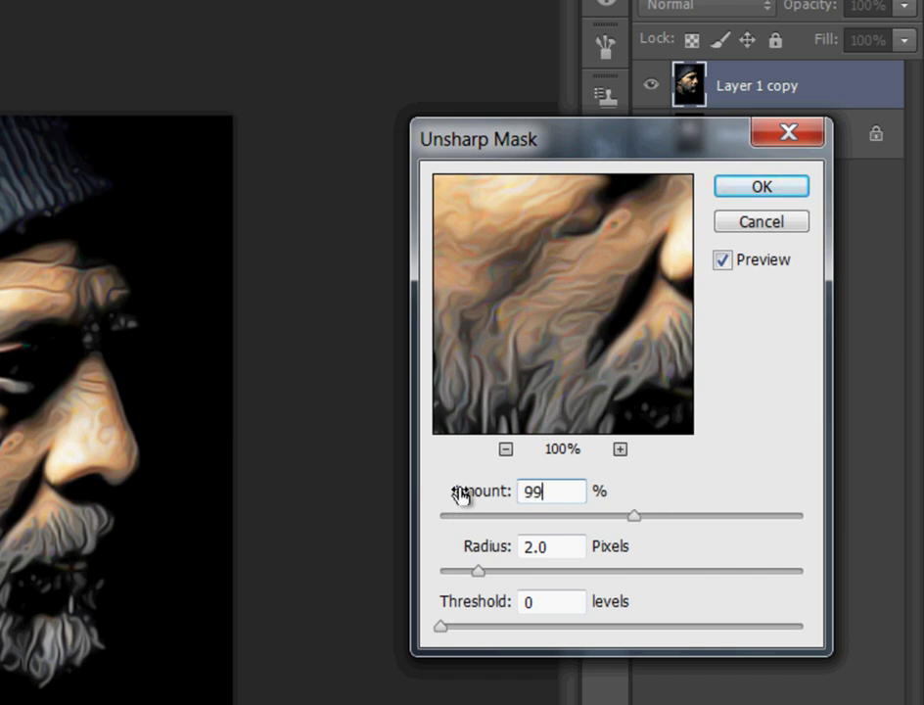
left_click(735, 192)
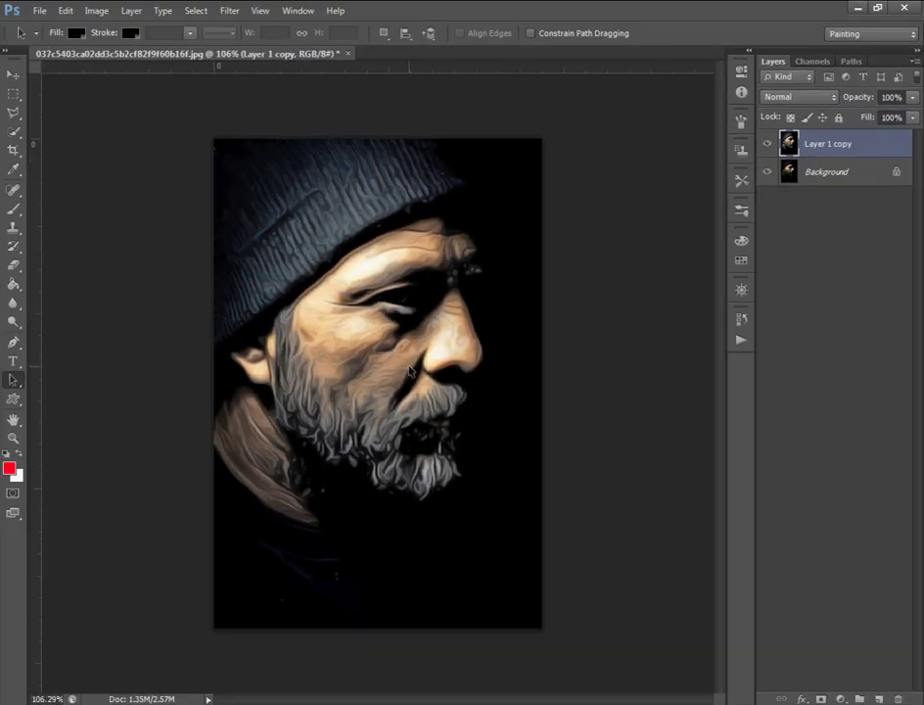
scroll(410, 370, "up", 5)
scroll(304, 402, "down", 3)
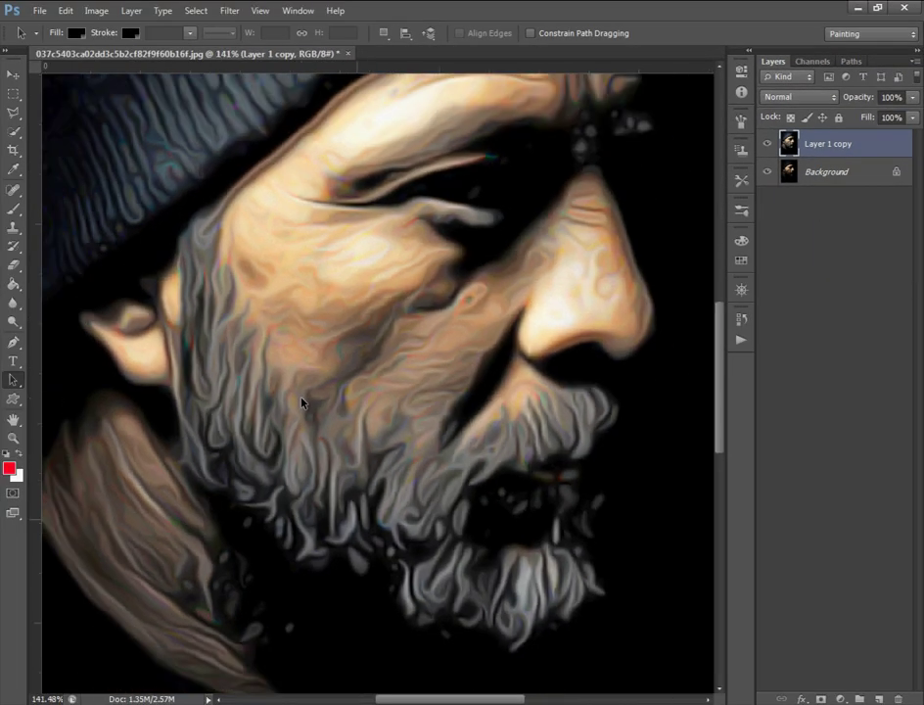
scroll(304, 401, "down", 5)
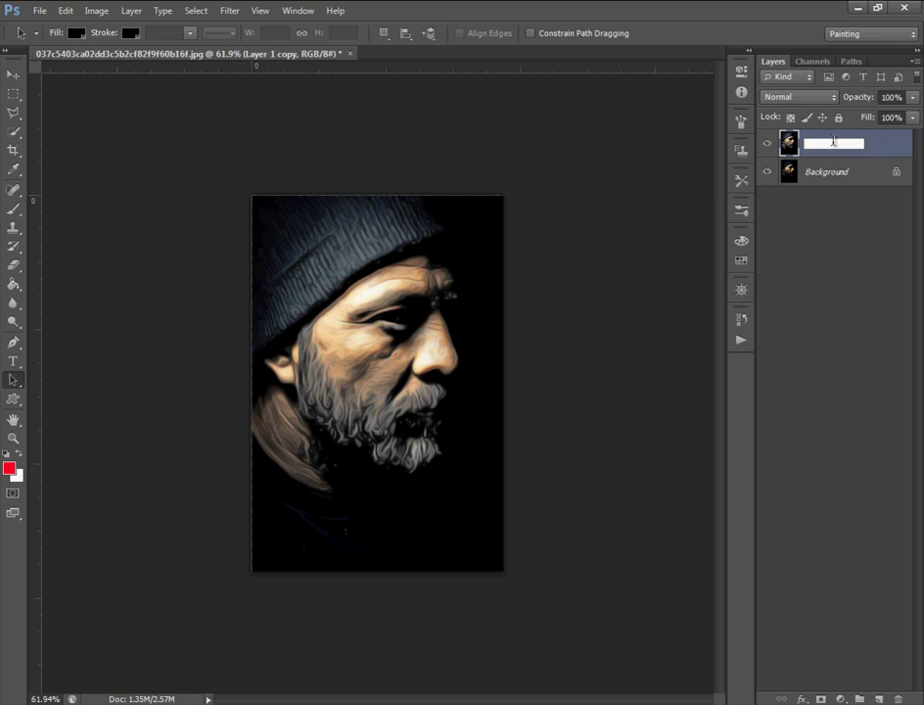
- Name the layer 'oil', then give its 'oil copy' duplicate a 2.0-pixel High Pass
type("oil")
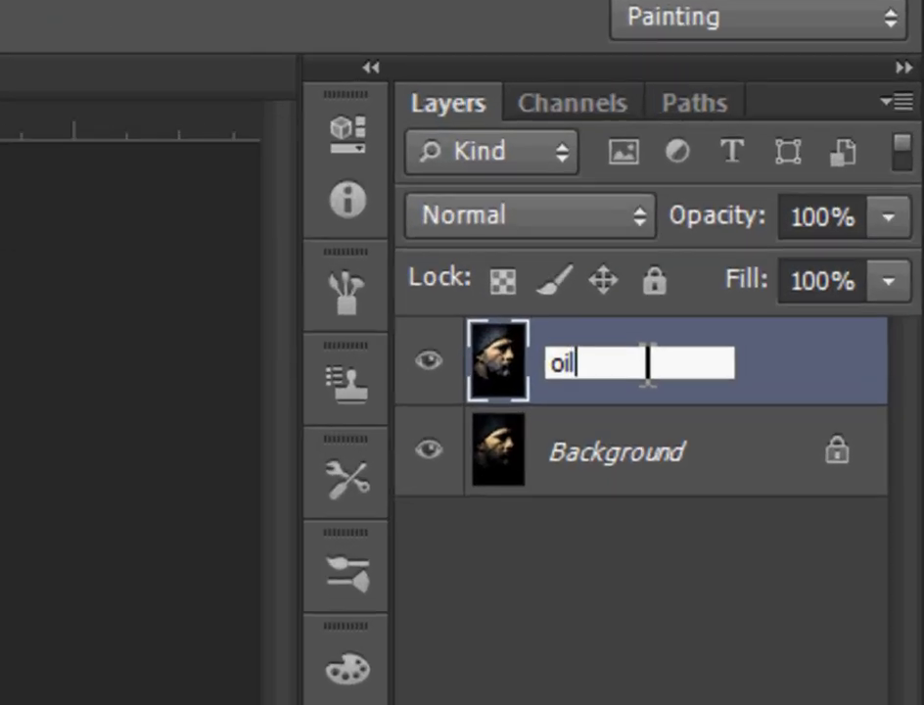
key("Return")
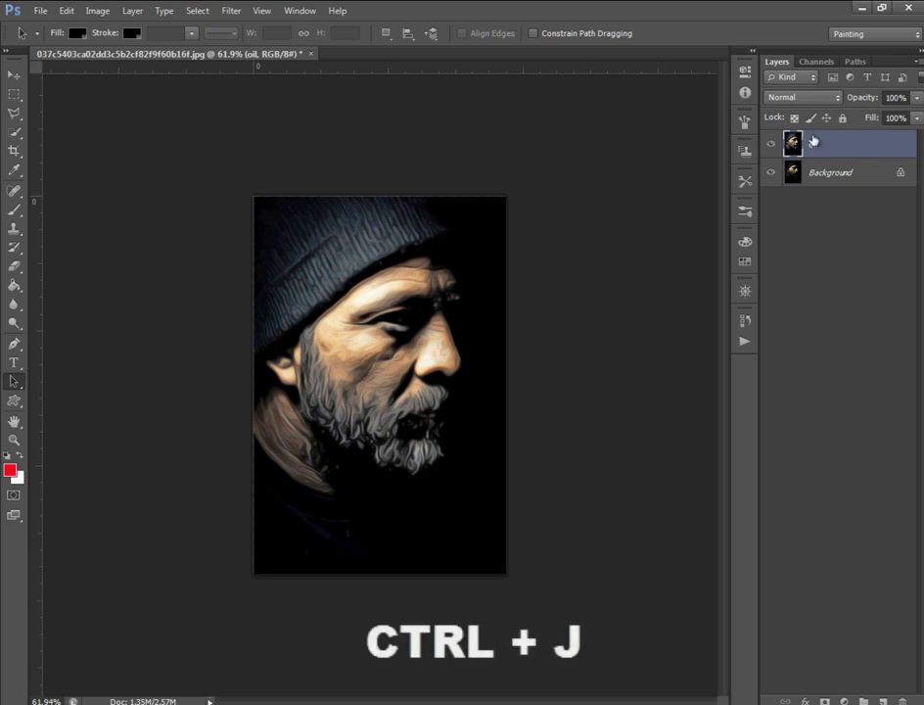
key("ctrl+j")
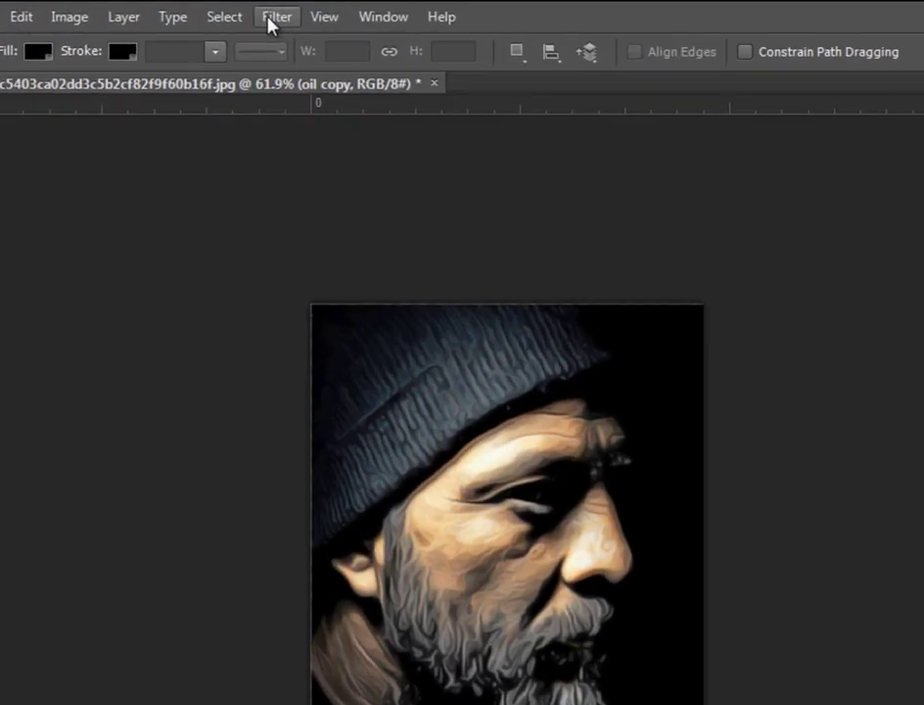
left_click(268, 18)
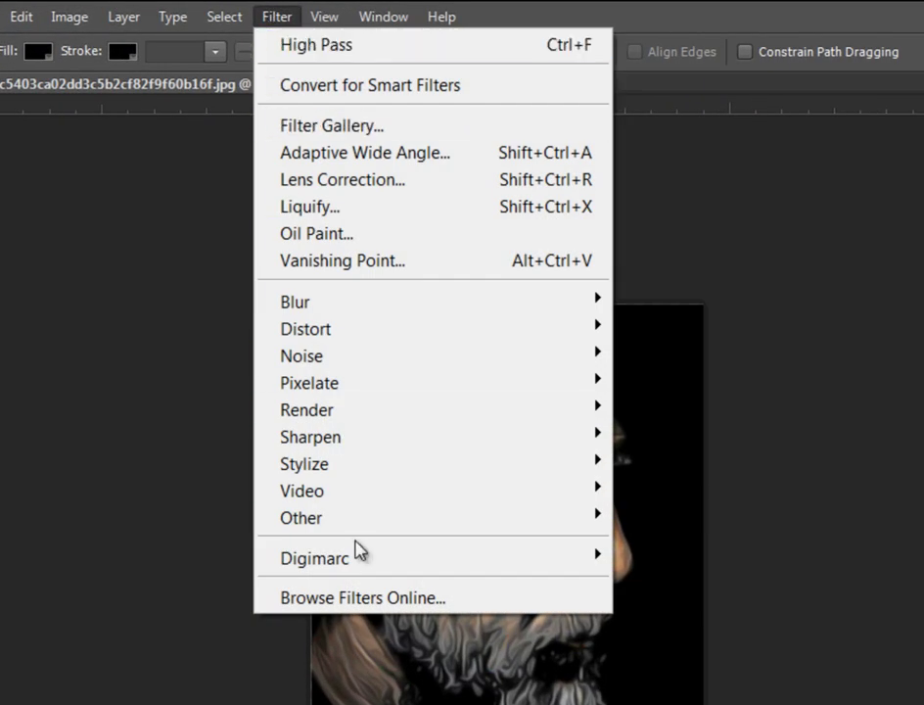
mouse_move(302, 517)
left_click(691, 548)
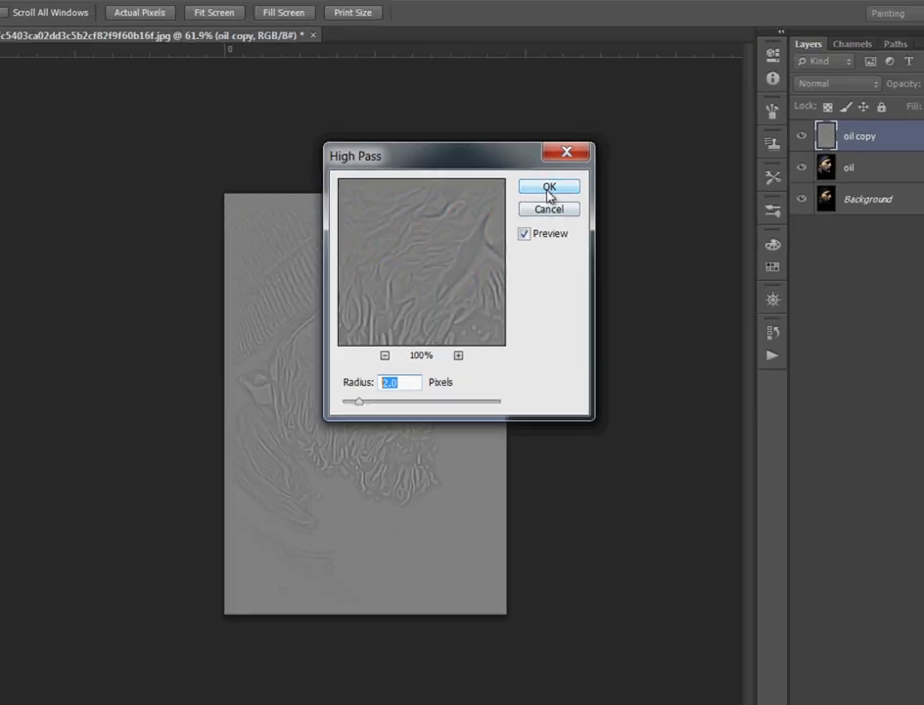
left_click(545, 193)
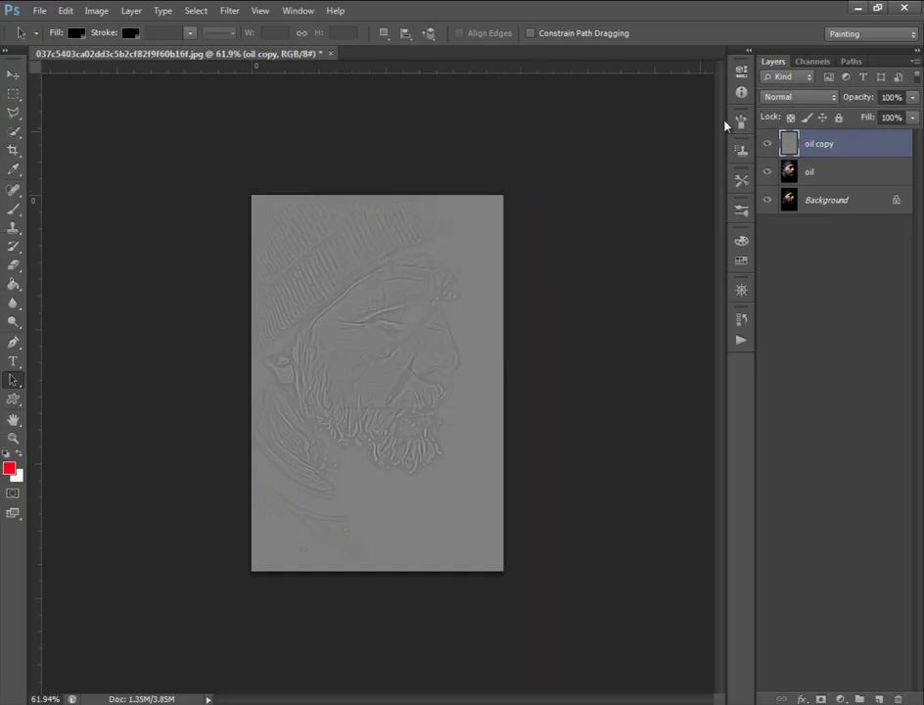
- Blend the grey High Pass copy in Overlay mode and toggle its visibility to compare
left_click(830, 99)
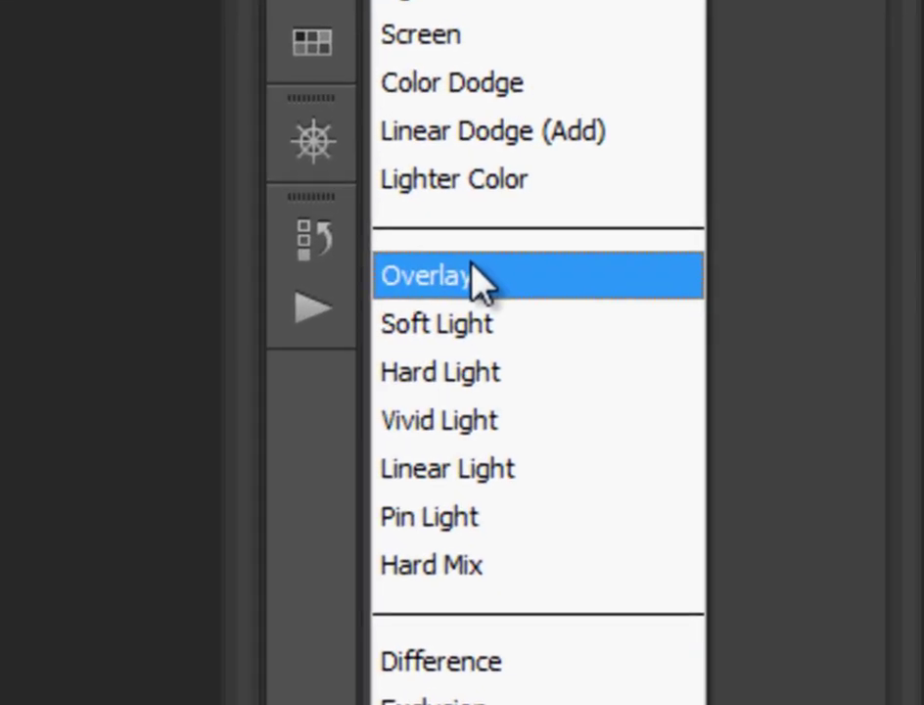
left_click(480, 277)
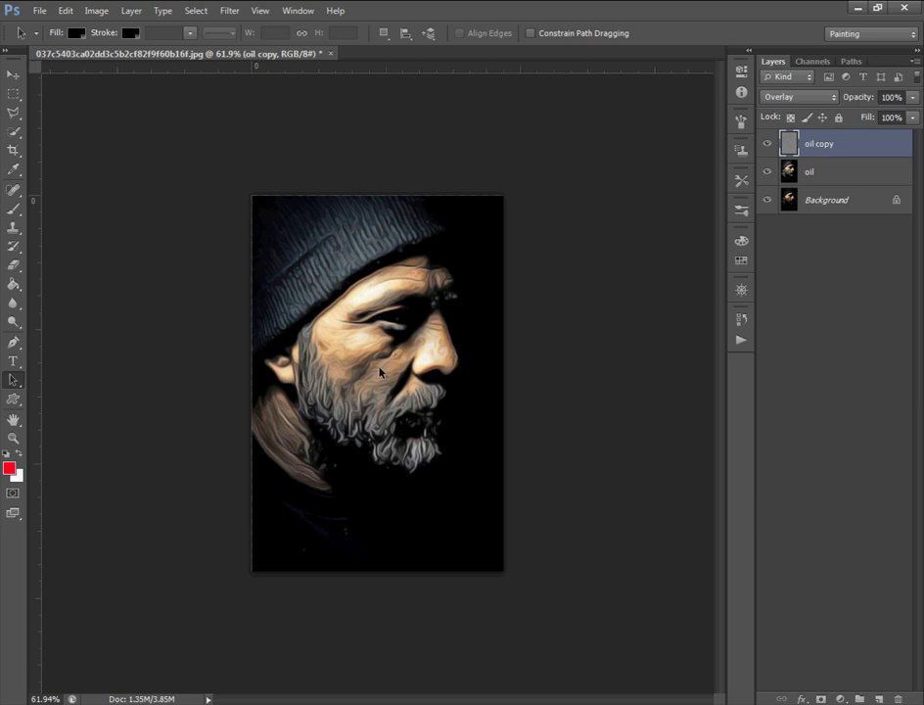
scroll(381, 372, "up", 2)
scroll(381, 372, "up", 3)
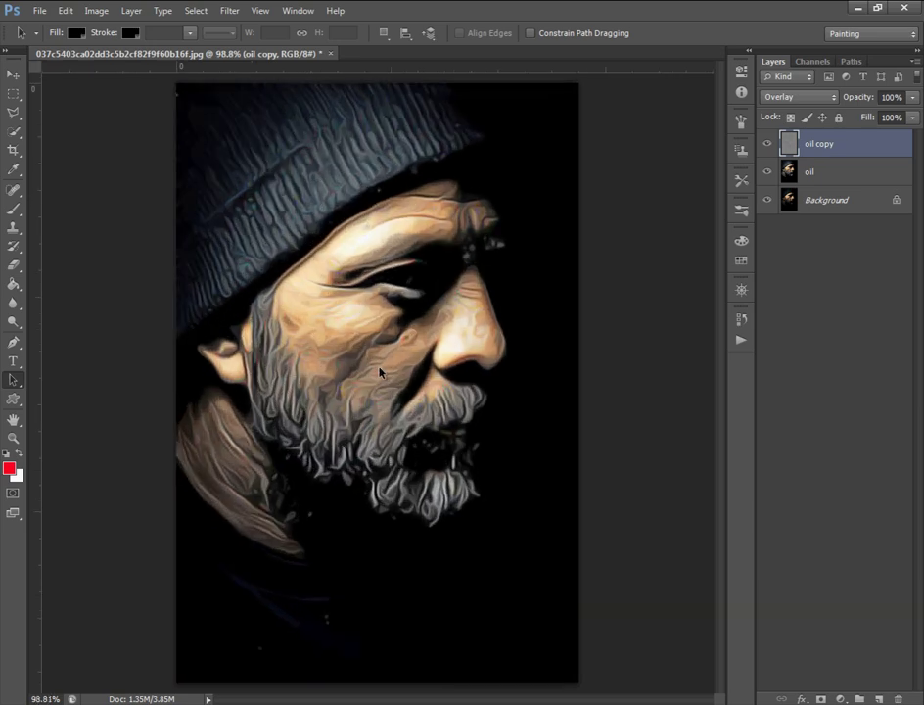
left_click(766, 145)
left_click(766, 145)
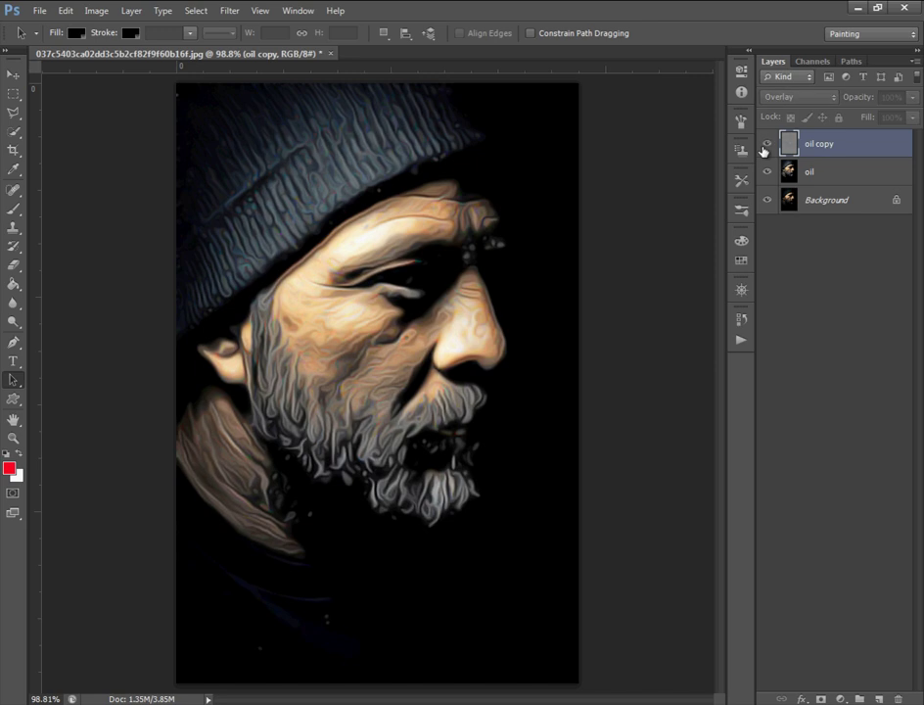
left_click(766, 145)
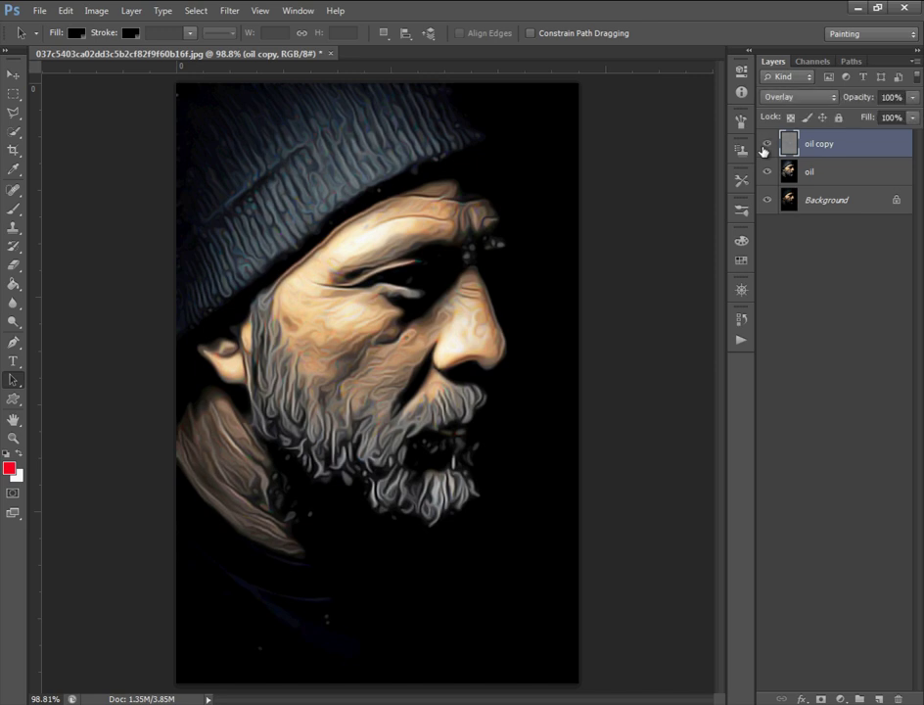
key("ctrl+minus")
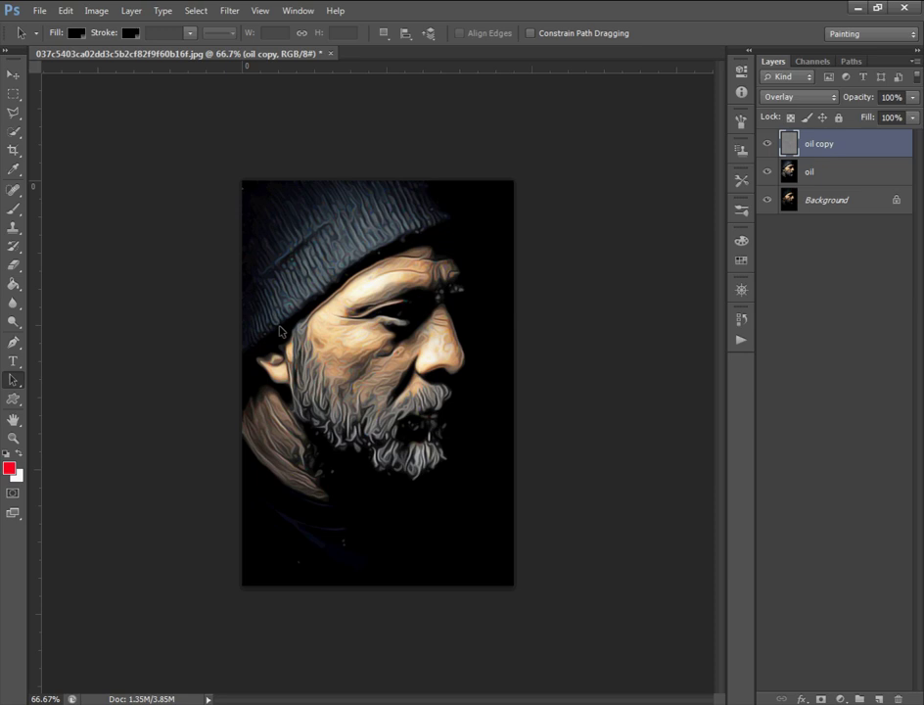
- Rename the High Pass copy layer to 'details'
double_click(811, 143)
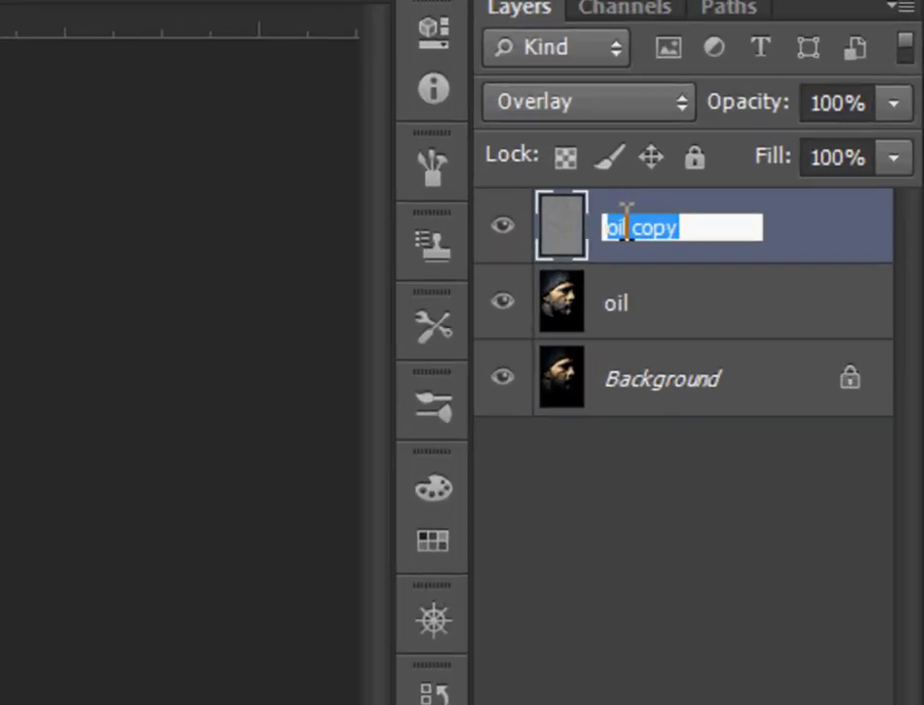
key("BackSpace")
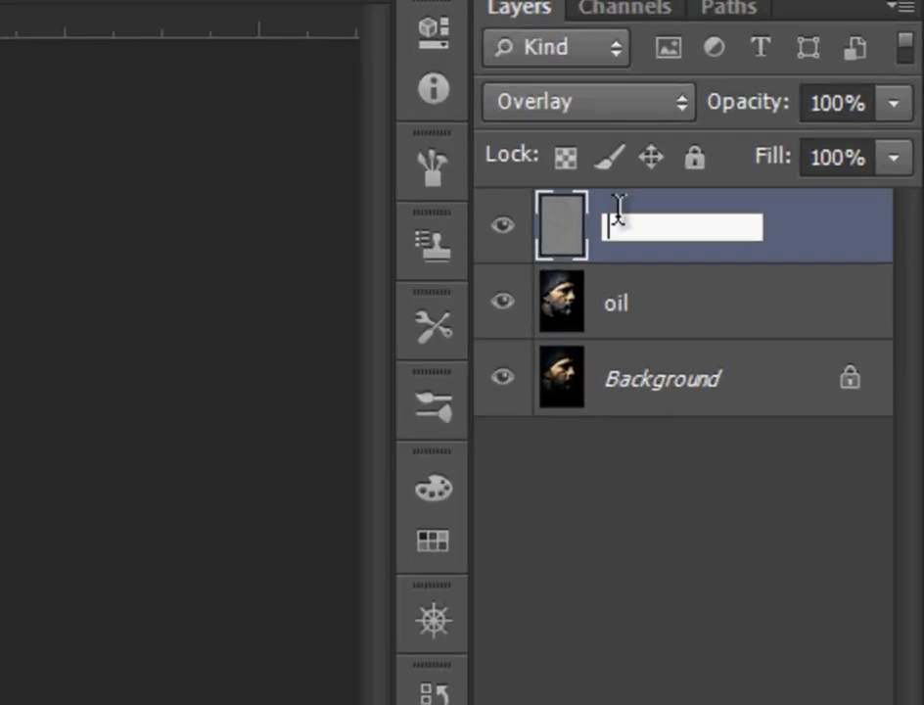
type("details")
left_click(630, 491)
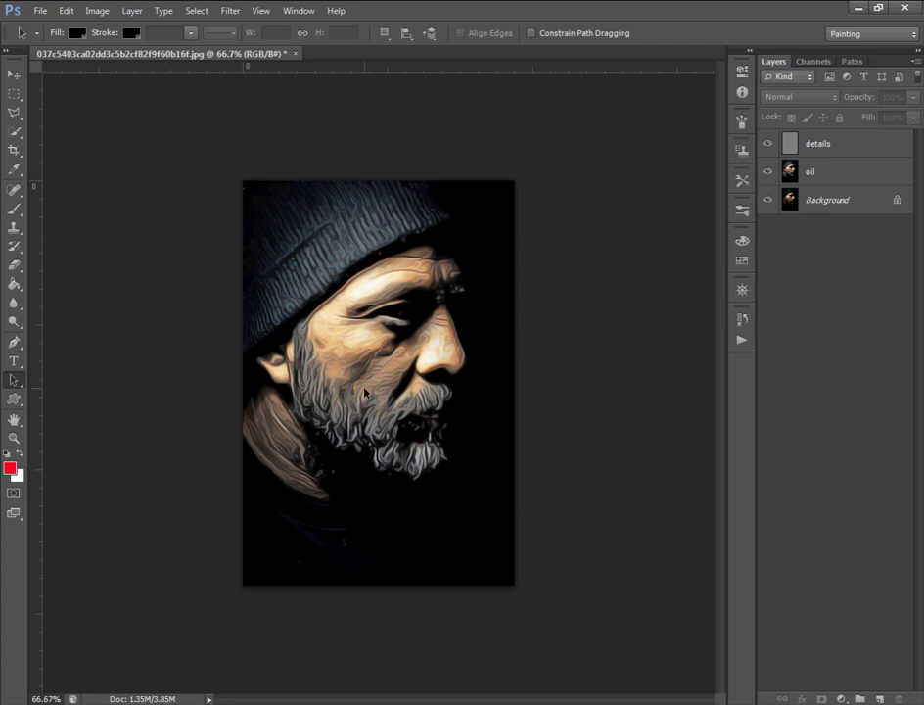
- Stamp all visible layers into a new Layer 1 and apply Auto Tone to it
left_click(831, 143)
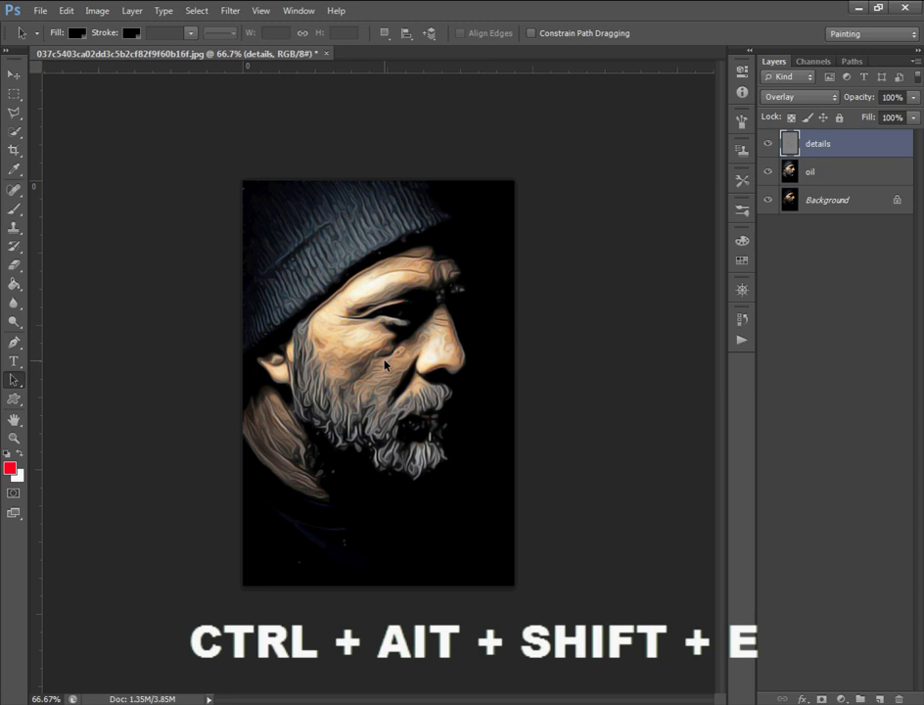
key("ctrl+alt+shift+e")
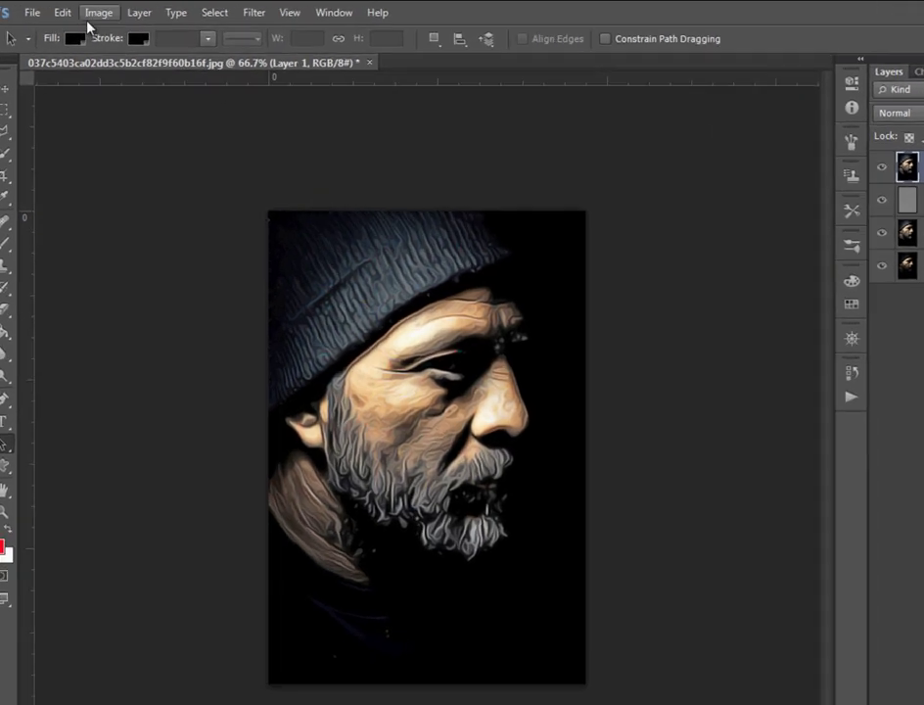
left_click(90, 13)
left_click(119, 116)
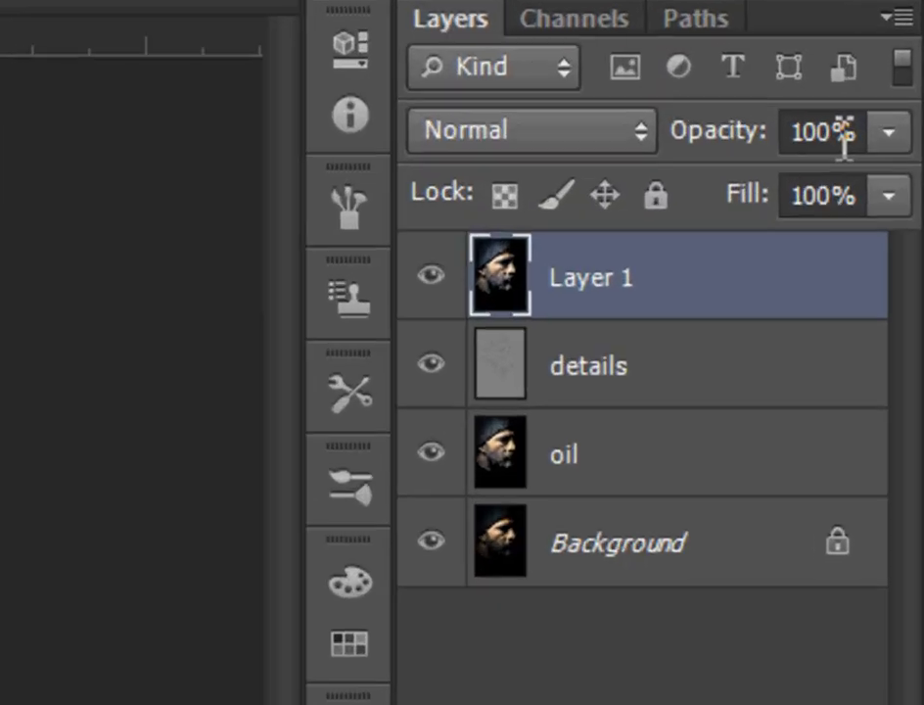
- Lower Layer 1's opacity to 66%
left_click(844, 133)
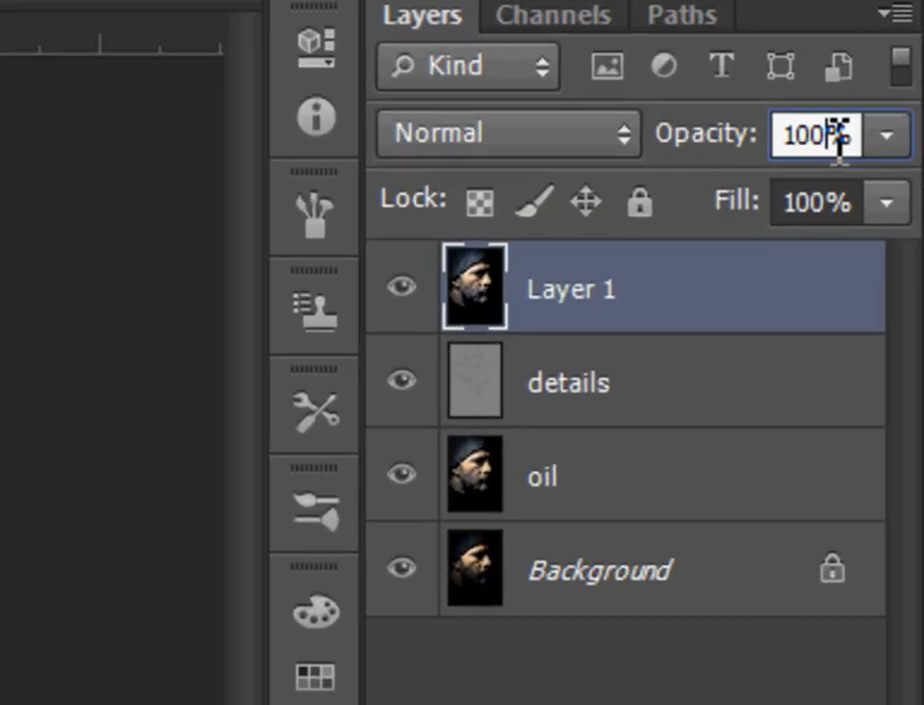
mouse_move(891, 145)
left_mouse_down()
mouse_move(842, 137)
mouse_move(619, 216)
mouse_move(898, 190)
mouse_move(754, 196)
mouse_move(879, 203)
mouse_move(820, 204)
left_mouse_up()
type("44")
key("Return")
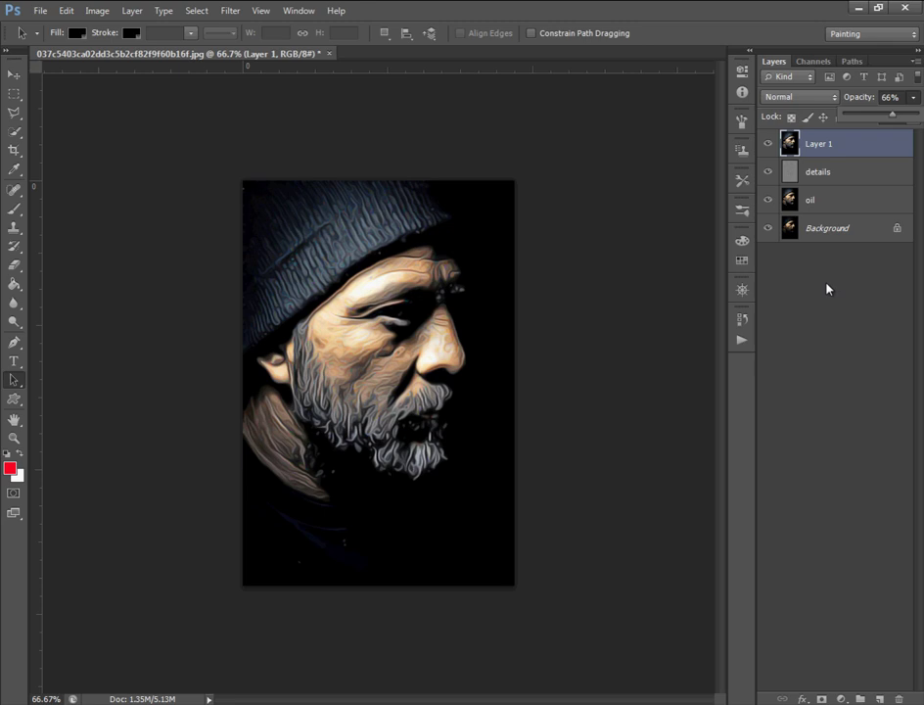
left_click(813, 295)
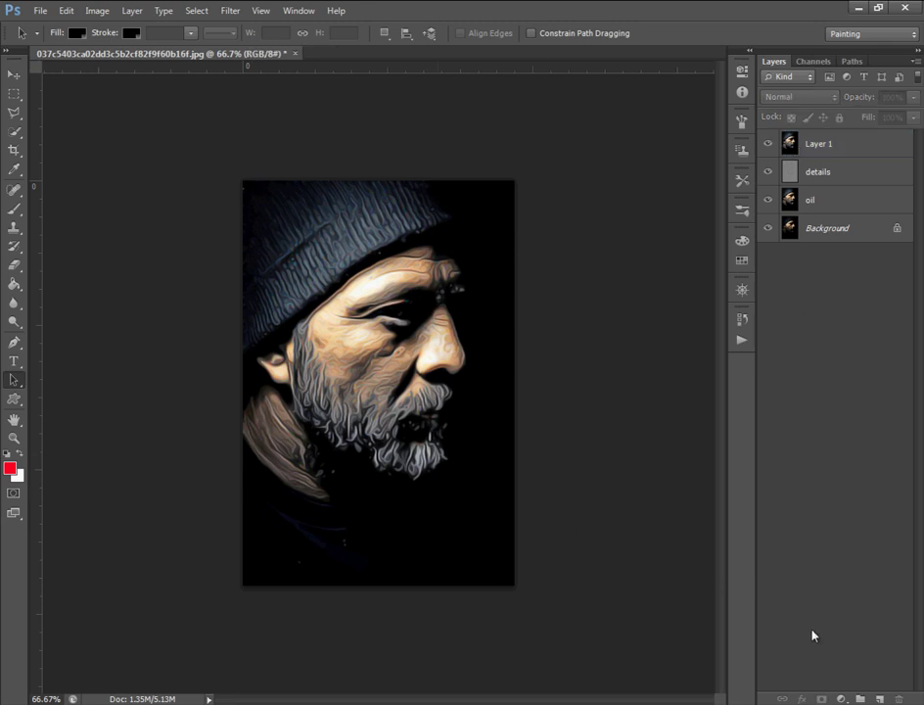
- On a new Layer 2, paint a magenta (f606ff) soft-brush stroke down the right side
left_click(882, 699)
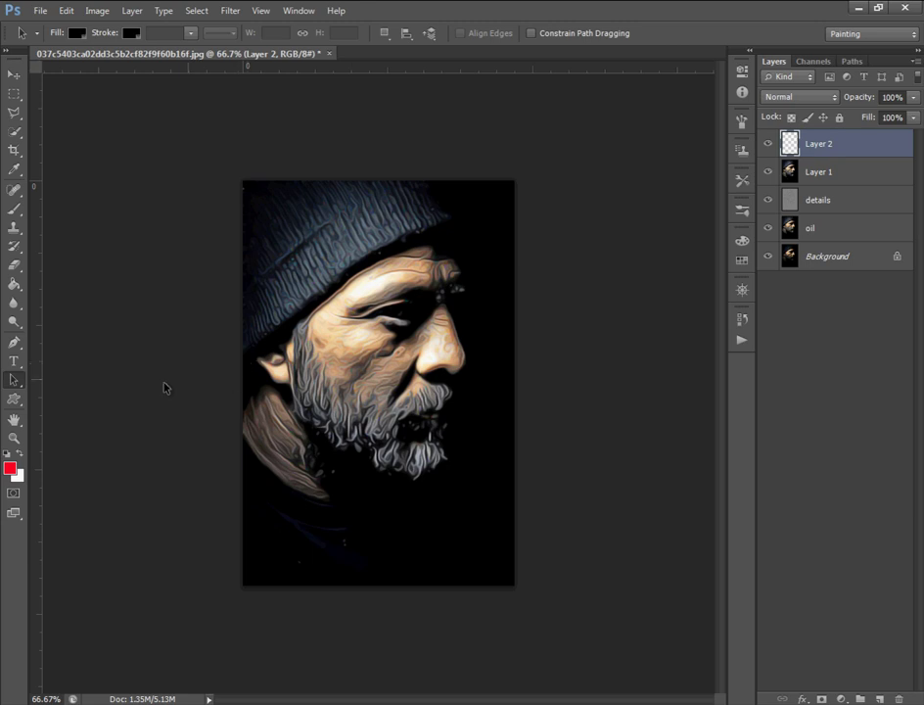
left_click(10, 468)
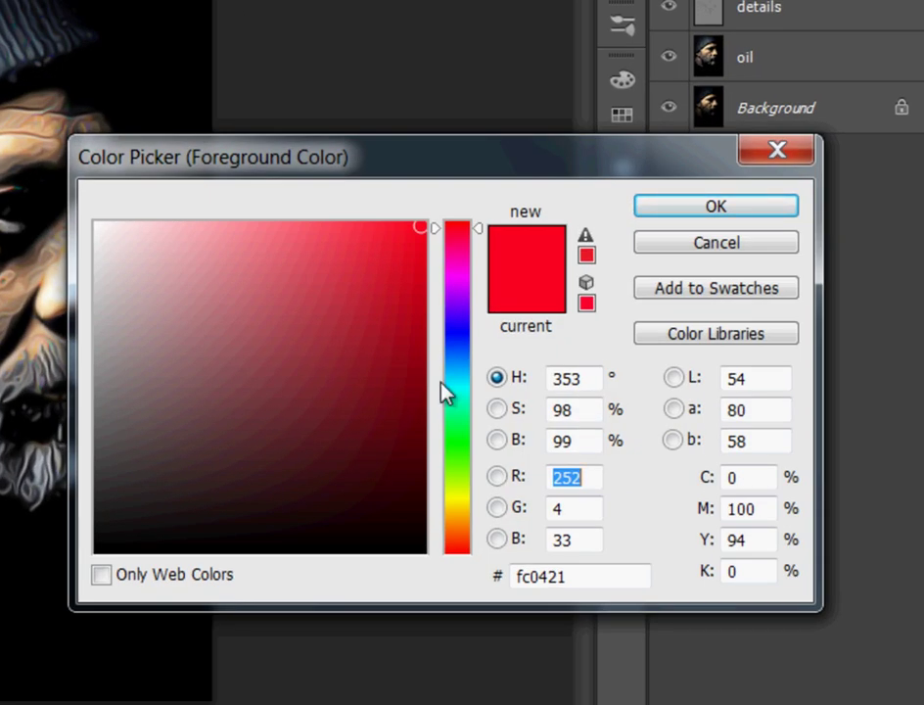
left_click(460, 281)
left_click(419, 228)
left_click(422, 222)
left_click(754, 206)
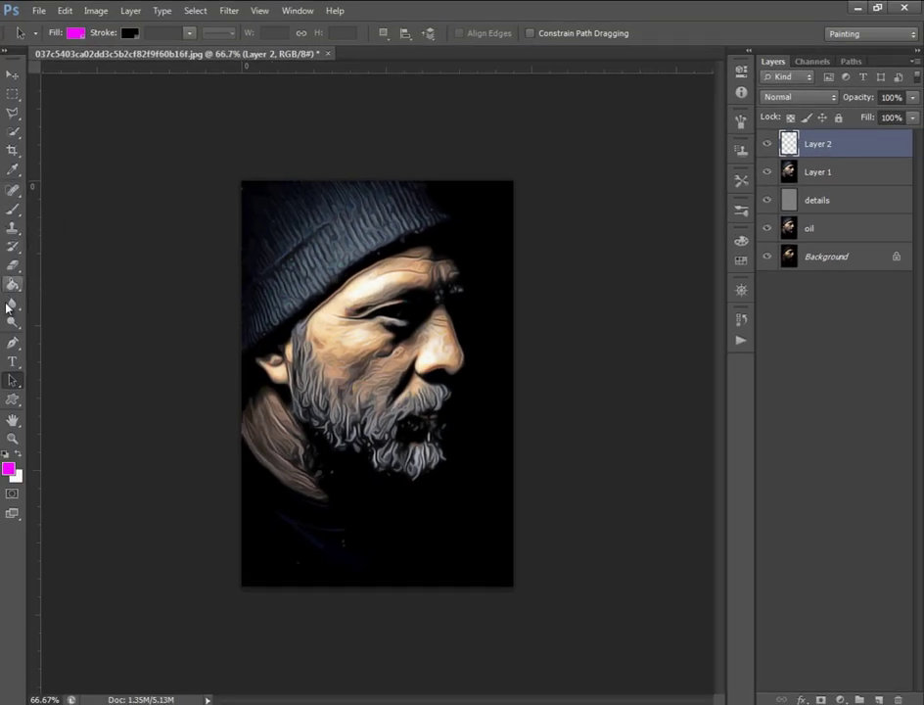
left_click(14, 209)
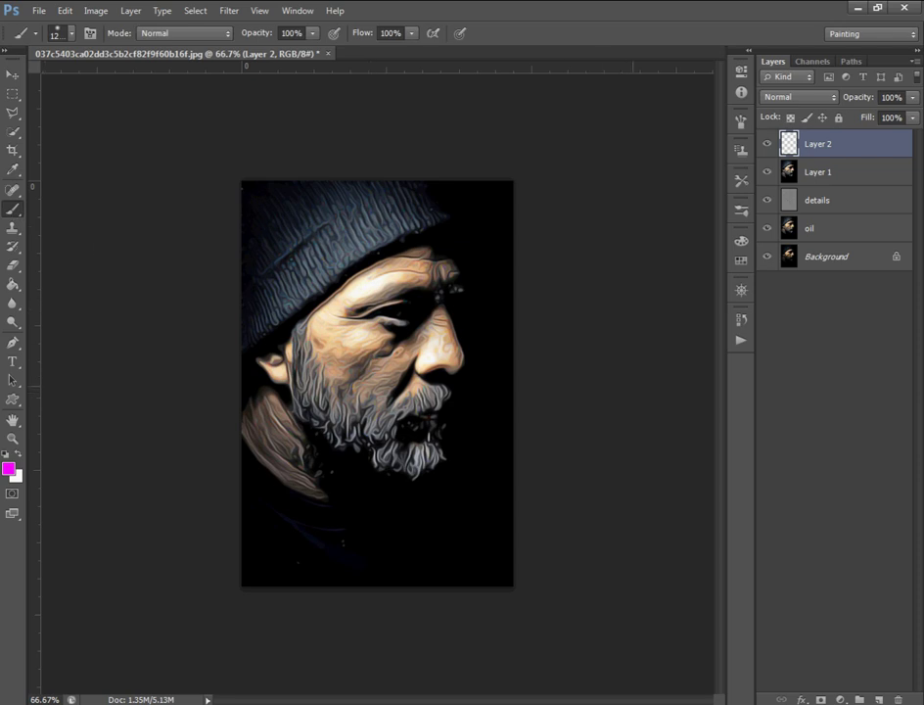
left_click_drag(514, 186, 514, 583)
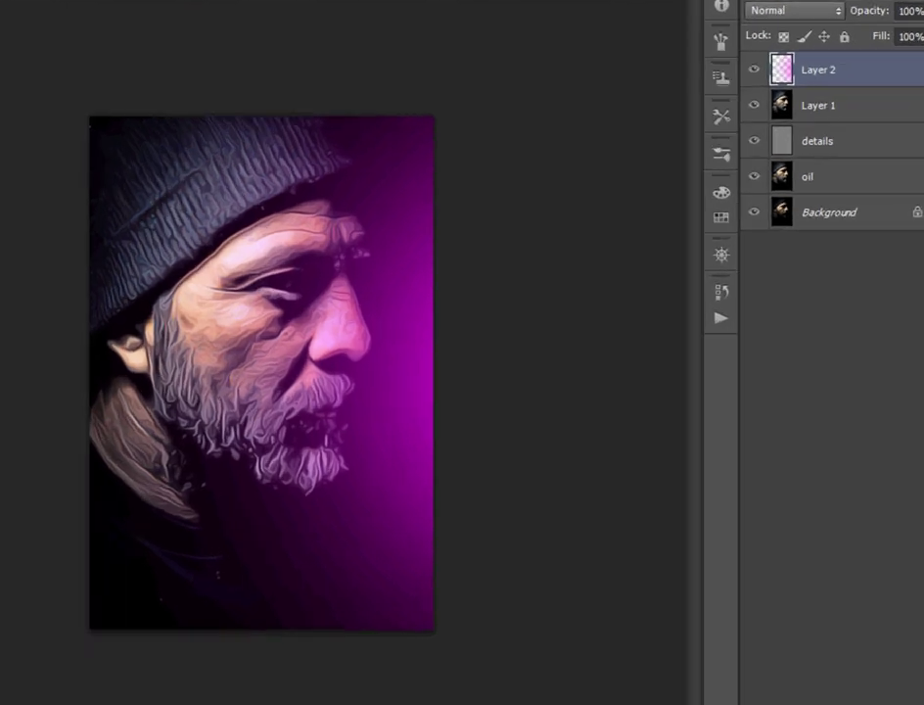
- Paint a red (ff060c) glow over the portrait's left side
left_click(9, 469)
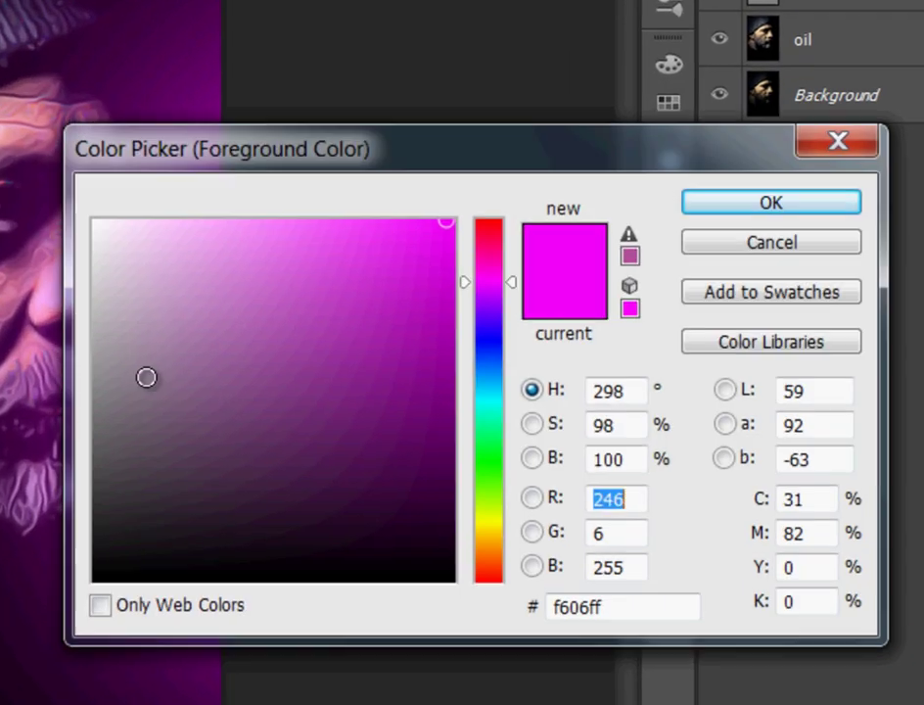
left_click_drag(492, 261, 491, 231)
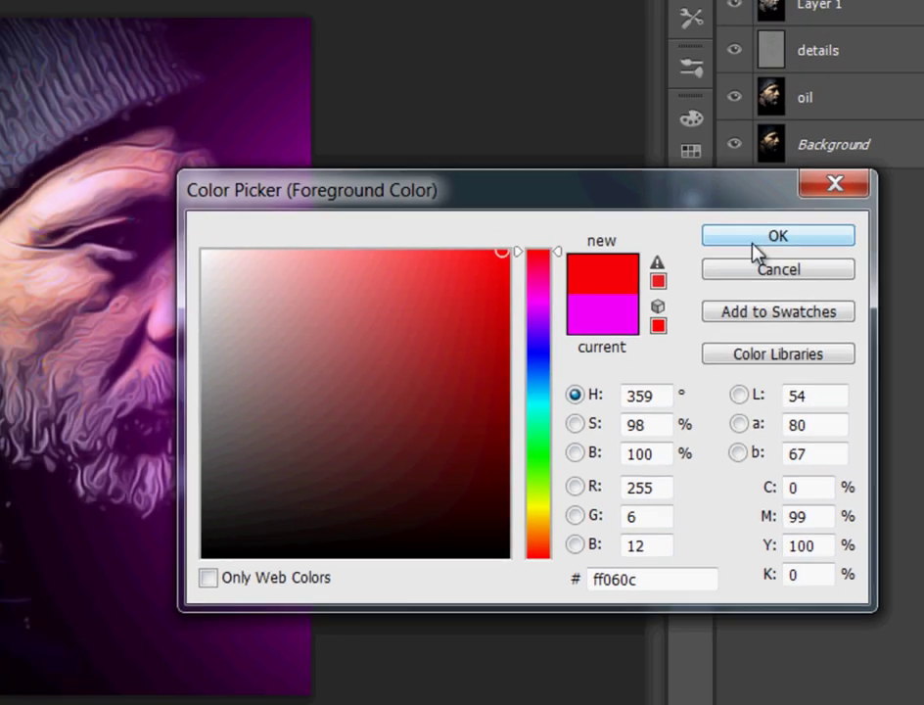
left_click(755, 245)
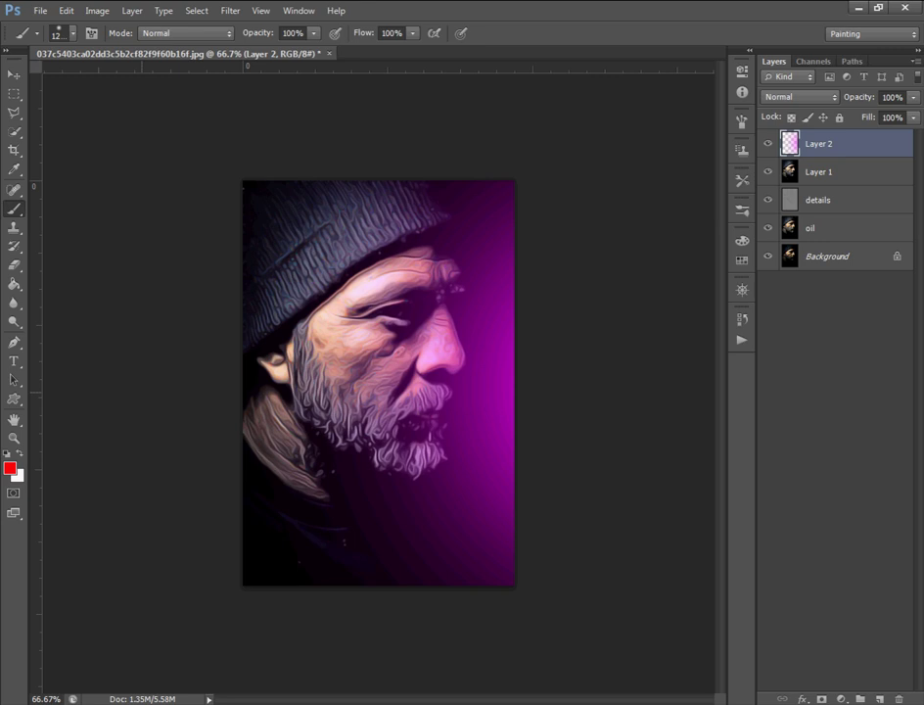
left_click(245, 382)
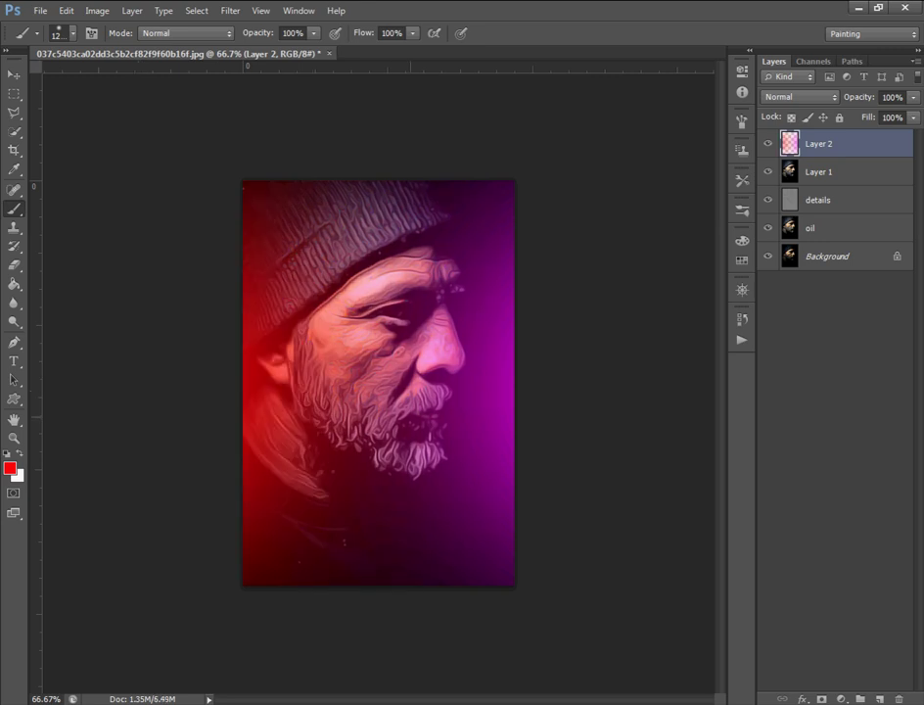
left_click(835, 98)
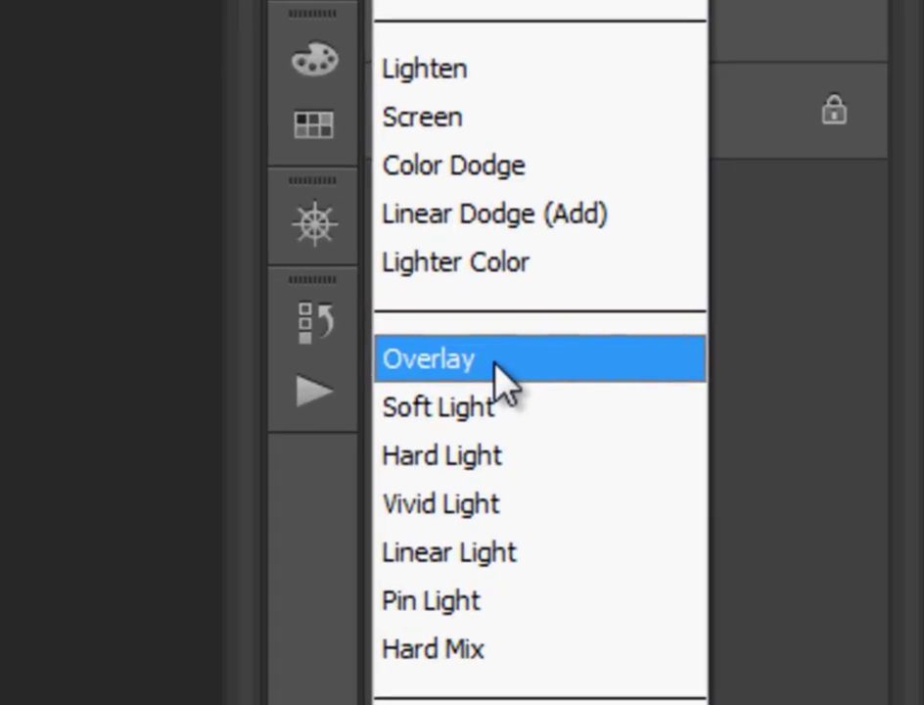
- Set Layer 2's blend mode to Overlay with 45% opacity
left_click(501, 364)
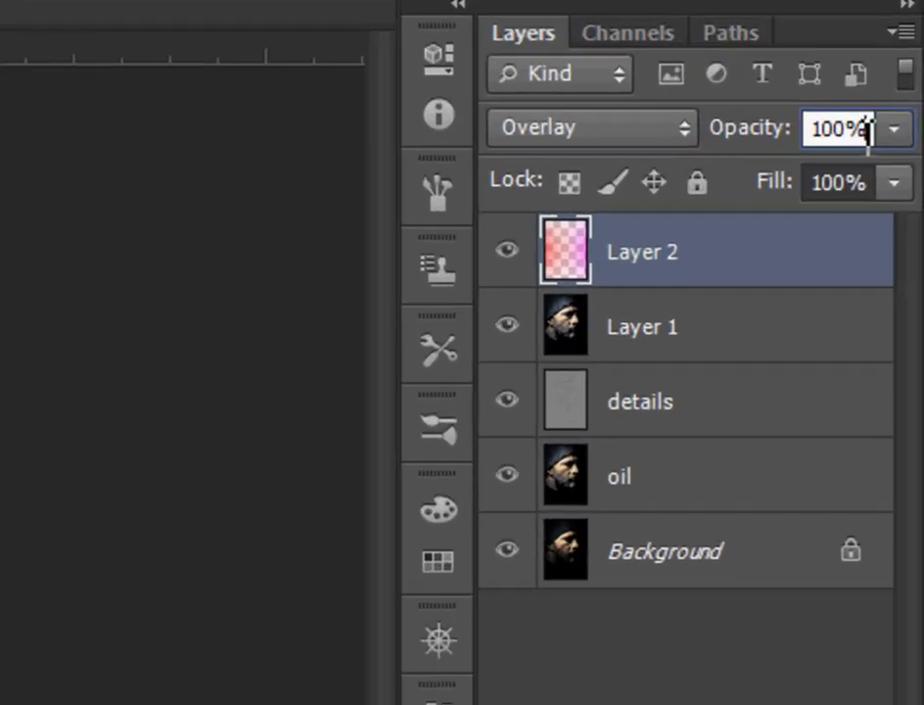
key("Down")
key("Down")
key("Down")
key("Down")
key("Down")
key("Down")
key("Down")
key("Down")
key("Down")
key("Down")
key("Down")
key("Down")
key("Down")
key("Down")
key("Down")
key("Down")
key("Down")
key("Down")
key("Down")
key("Down")
key("Down")
key("Up")
key("Up")
key("Up")
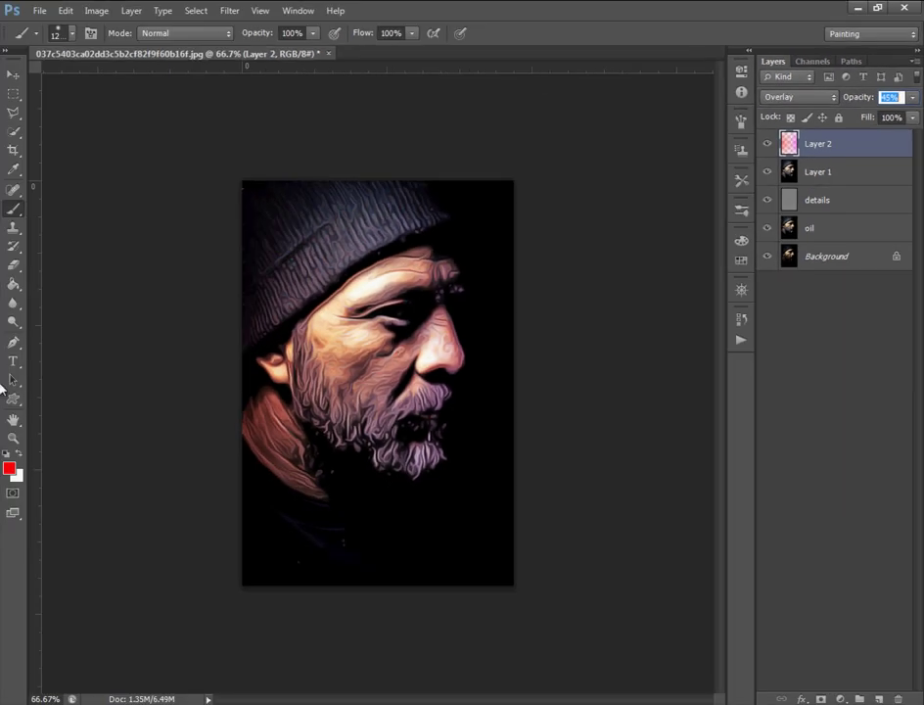
left_click(14, 381)
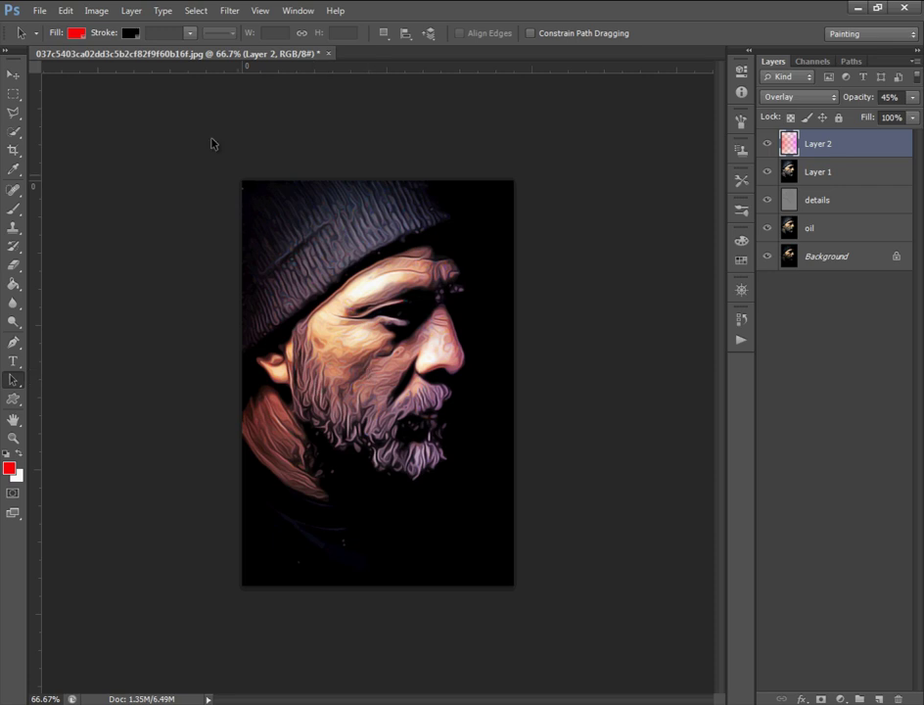
- In Save As, choose JPEG format and name the file 'new one'
left_click(39, 10)
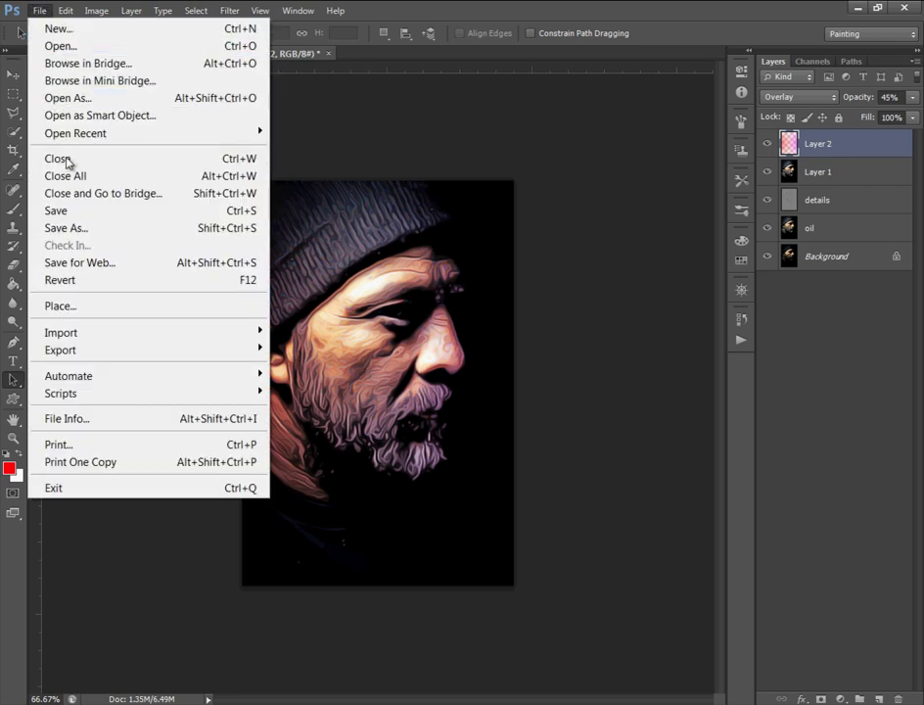
left_click(82, 227)
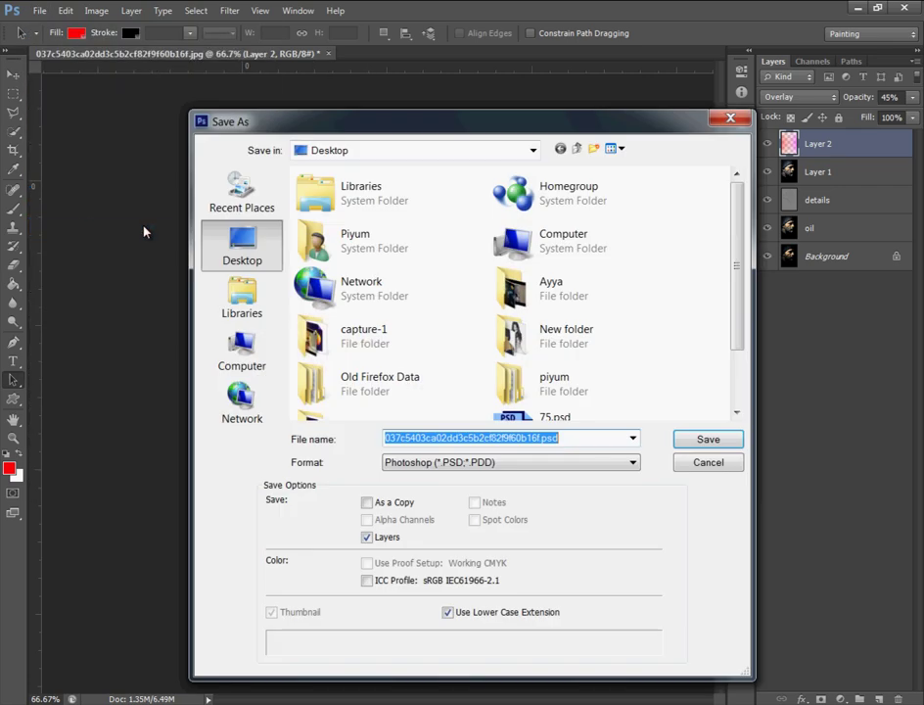
left_click(630, 464)
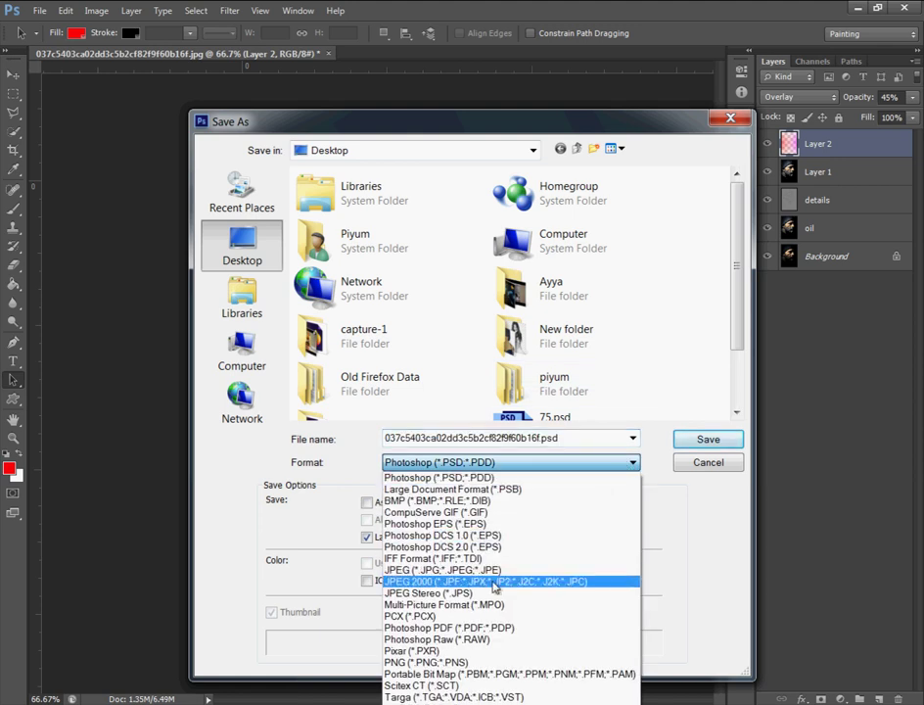
left_click(501, 572)
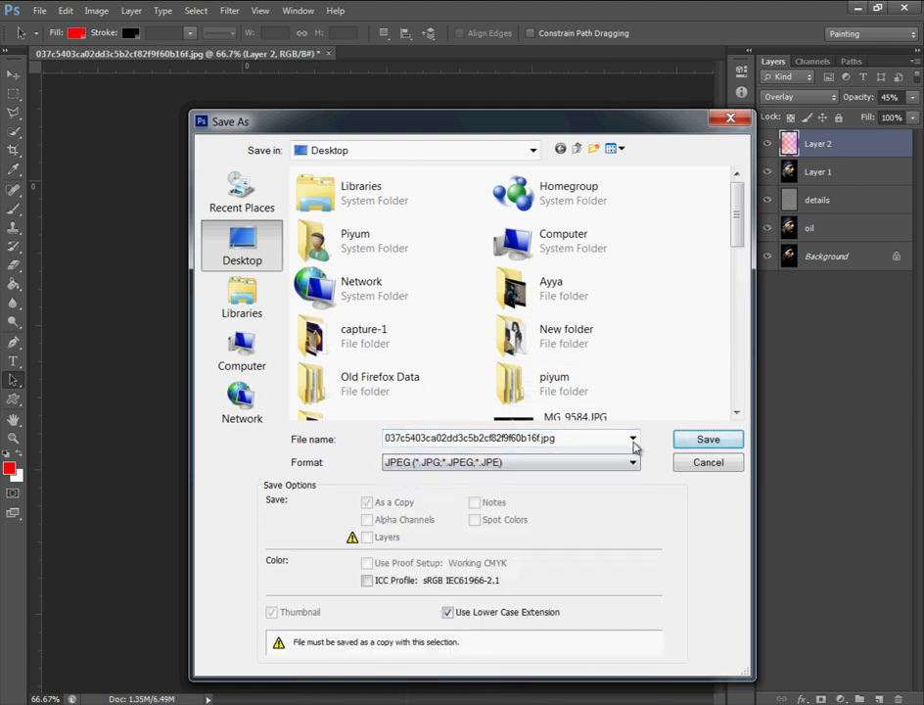
left_click(633, 438)
left_click(623, 438)
left_click_drag(622, 438, 365, 447)
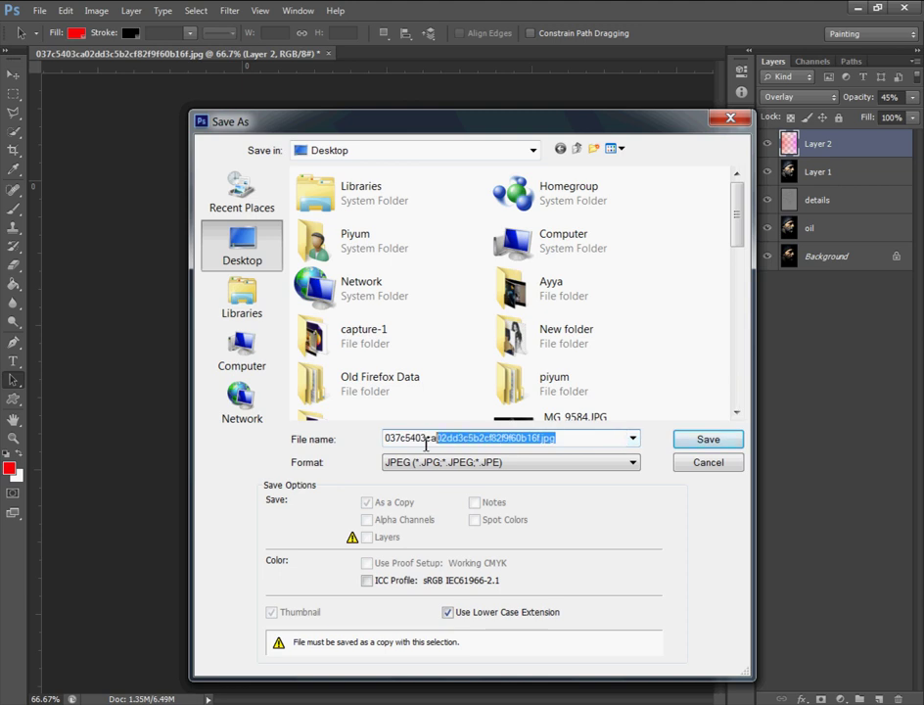
key("BackSpace")
type("n")
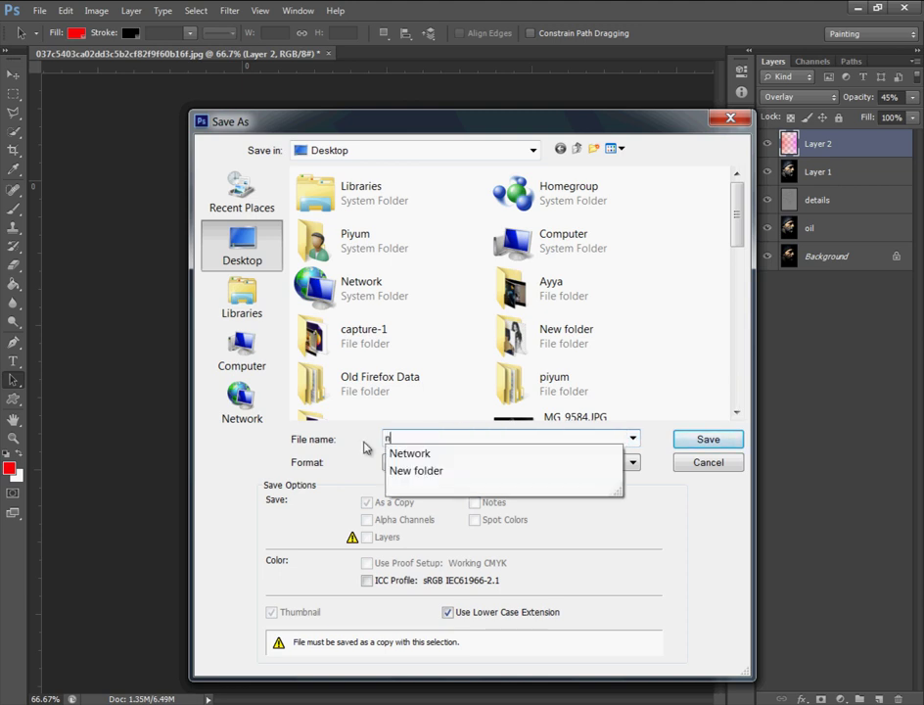
type("ew")
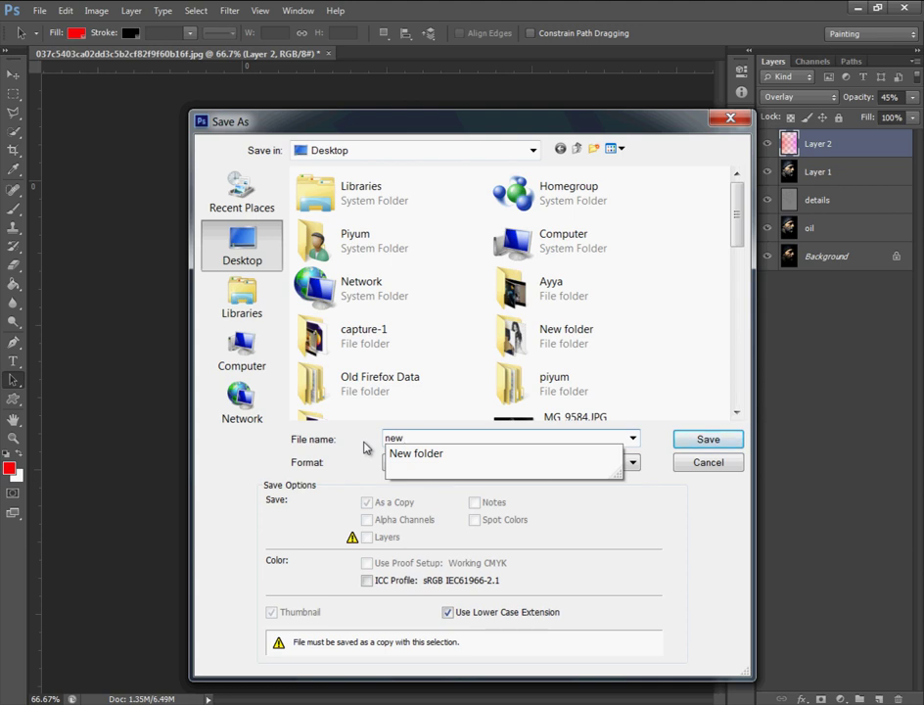
type(" one")
key("Tab")
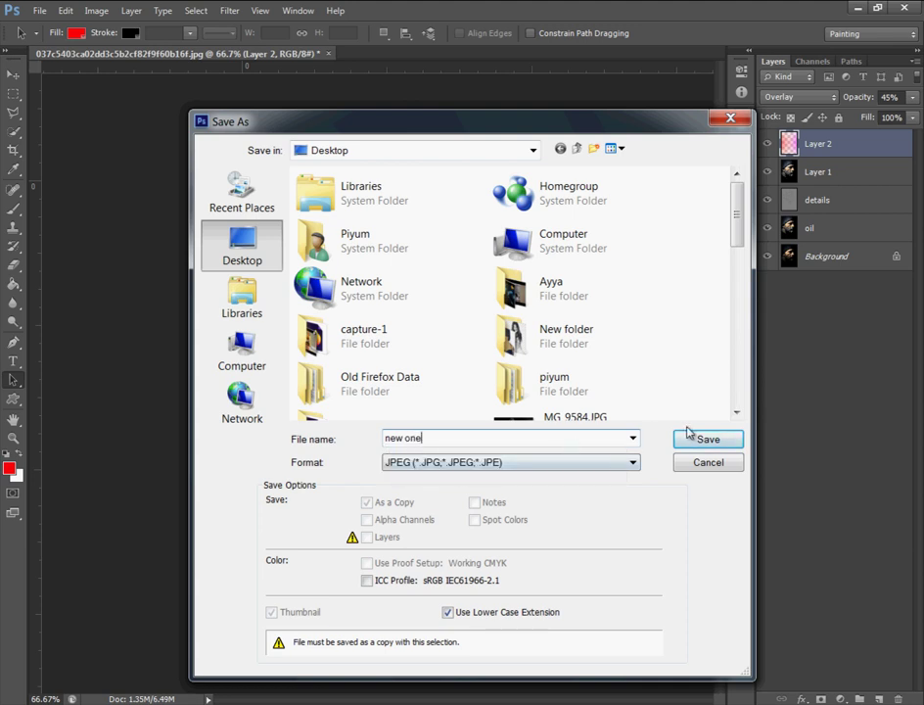
- Save the JPEG at Quality 12 Maximum
left_click(694, 441)
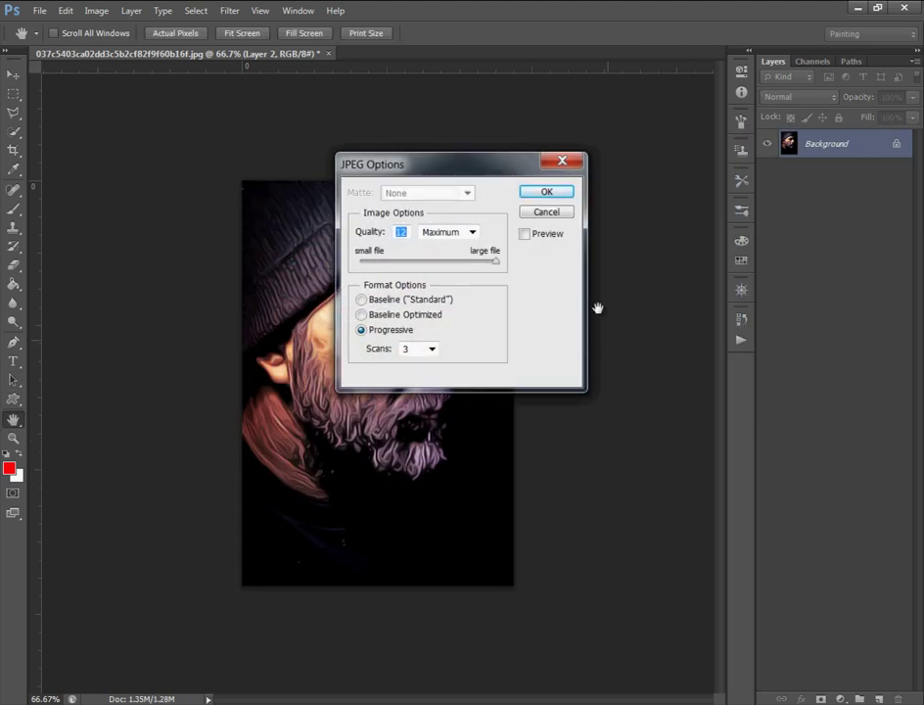
left_click(564, 195)
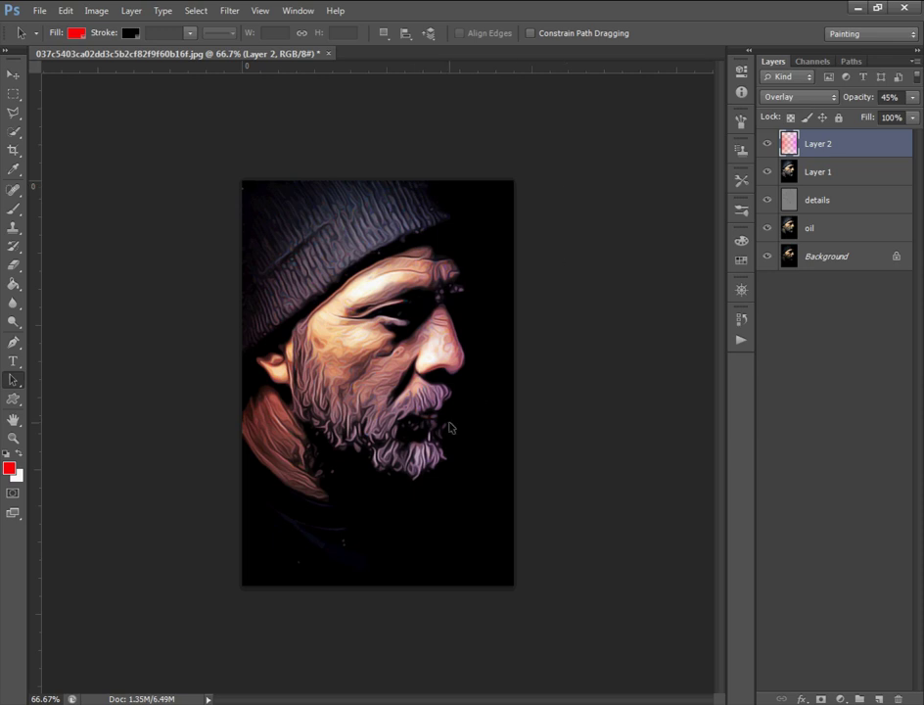
scroll(294, 323, "up", 1)
scroll(370, 436, "up", 4)
scroll(371, 436, "down", 2)
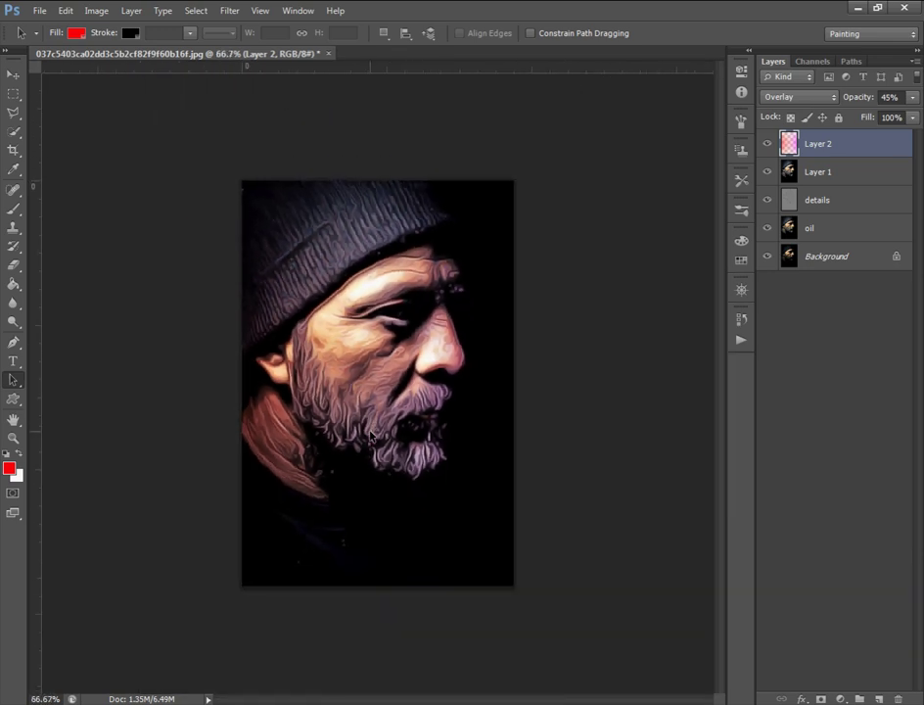